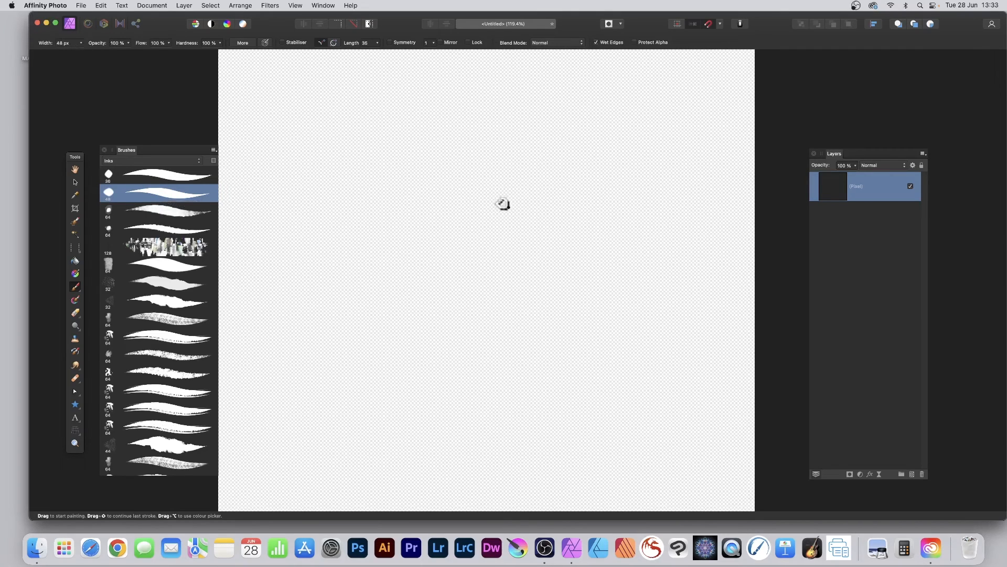
Step: Paint six roughly parallel wavy diagonal ink strokes running from the upper left toward the lower right of the canvas
{"action": "mouse_move", "coordinate": [340, 127]}
{"action": "left_mouse_down"}
{"action": "mouse_move", "coordinate": [423, 178]}
{"action": "mouse_move", "coordinate": [582, 310]}
{"action": "left_mouse_up"}
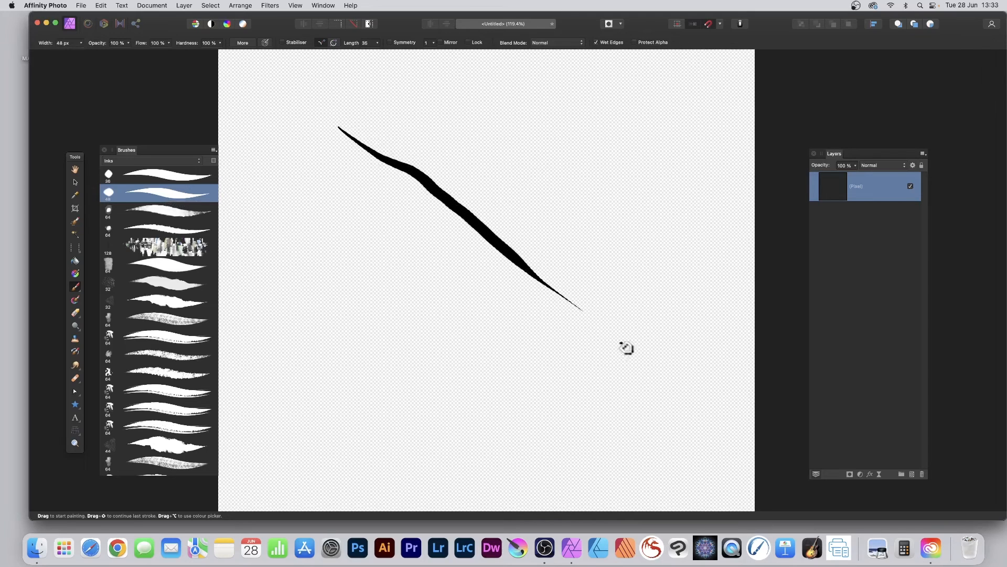
{"action": "left_click_drag", "start_coordinate": [264, 96], "coordinate": [598, 362]}
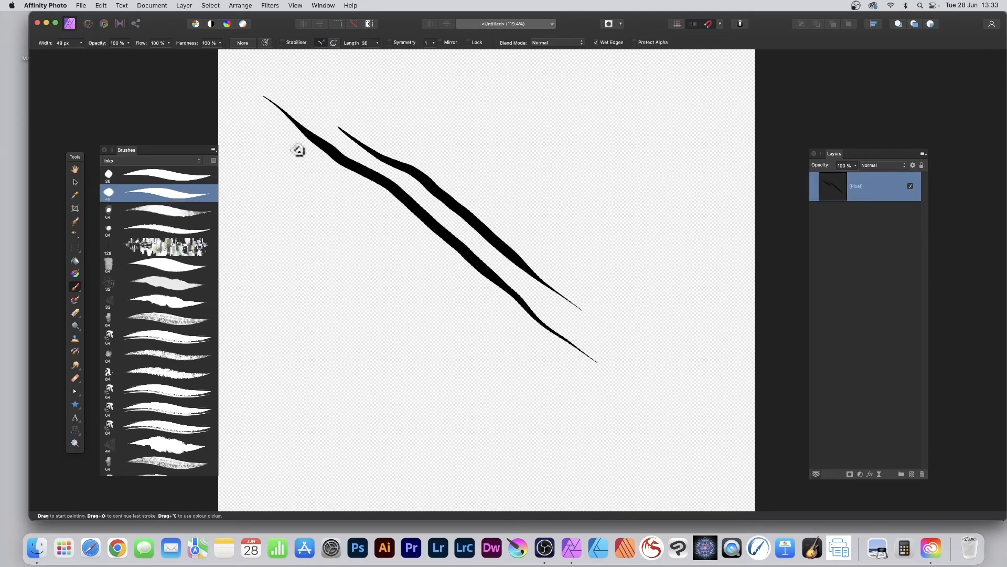
{"action": "mouse_move", "coordinate": [266, 134]}
{"action": "left_mouse_down"}
{"action": "mouse_move", "coordinate": [418, 231]}
{"action": "mouse_move", "coordinate": [621, 422]}
{"action": "left_mouse_up"}
{"action": "mouse_move", "coordinate": [267, 164]}
{"action": "left_mouse_down"}
{"action": "mouse_move", "coordinate": [400, 263]}
{"action": "mouse_move", "coordinate": [600, 441]}
{"action": "left_mouse_up"}
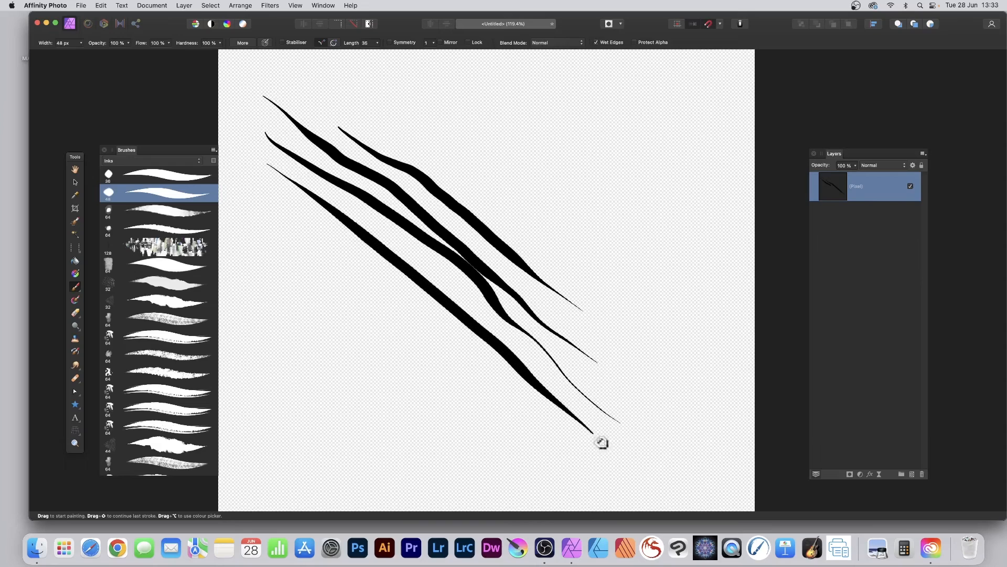
{"action": "left_click_drag", "start_coordinate": [277, 195], "coordinate": [580, 446]}
{"action": "left_click_drag", "start_coordinate": [280, 237], "coordinate": [513, 428]}
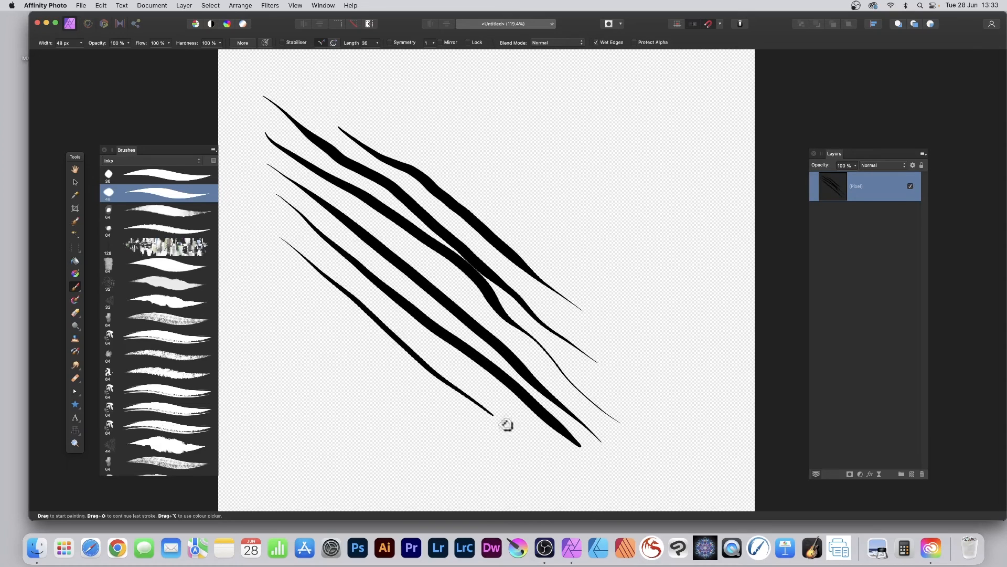
Step: Paint a spiral, two thin diagonal lines, a triangle and a five-pointed star in the upper-right part of the canvas
{"action": "mouse_move", "coordinate": [495, 103]}
{"action": "left_mouse_down"}
{"action": "mouse_move", "coordinate": [476, 142]}
{"action": "mouse_move", "coordinate": [503, 129]}
{"action": "left_mouse_up"}
{"action": "left_click_drag", "start_coordinate": [361, 93], "coordinate": [529, 217]}
{"action": "left_click_drag", "start_coordinate": [500, 86], "coordinate": [654, 184]}
{"action": "mouse_move", "coordinate": [619, 85]}
{"action": "left_mouse_down"}
{"action": "mouse_move", "coordinate": [604, 101]}
{"action": "mouse_move", "coordinate": [624, 85]}
{"action": "mouse_move", "coordinate": [647, 127]}
{"action": "mouse_move", "coordinate": [601, 126]}
{"action": "left_mouse_up"}
{"action": "mouse_move", "coordinate": [650, 231]}
{"action": "left_mouse_down"}
{"action": "mouse_move", "coordinate": [615, 206]}
{"action": "mouse_move", "coordinate": [619, 246]}
{"action": "mouse_move", "coordinate": [593, 251]}
{"action": "mouse_move", "coordinate": [626, 287]}
{"action": "mouse_move", "coordinate": [650, 293]}
{"action": "mouse_move", "coordinate": [653, 271]}
{"action": "mouse_move", "coordinate": [674, 275]}
{"action": "mouse_move", "coordinate": [664, 256]}
{"action": "mouse_move", "coordinate": [681, 228]}
{"action": "mouse_move", "coordinate": [653, 223]}
{"action": "left_mouse_up"}
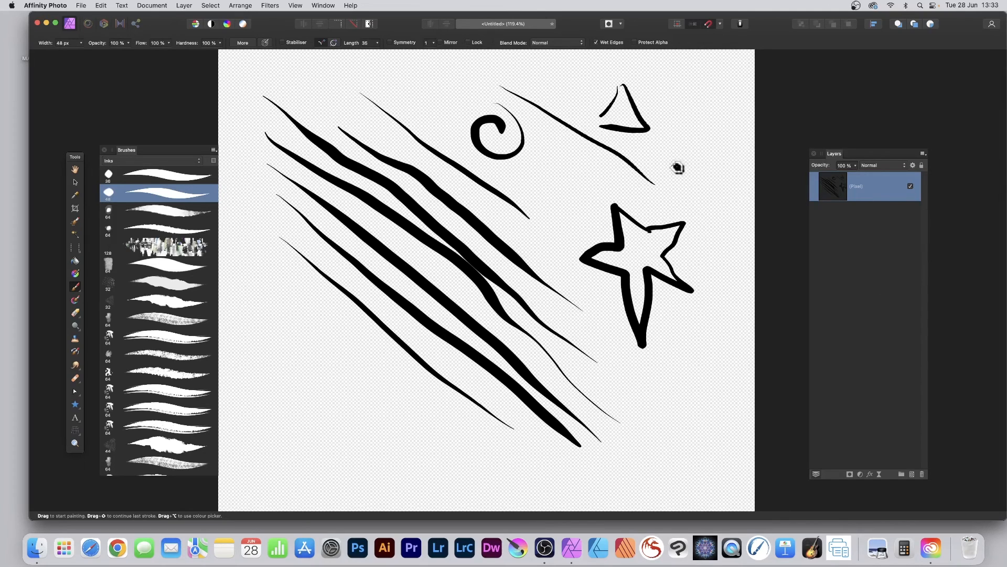
Step: Open the Equations distortion filter on the pixel layer and set the equations to x = x*2 and y = y*2
{"action": "left_click", "coordinate": [270, 6]}
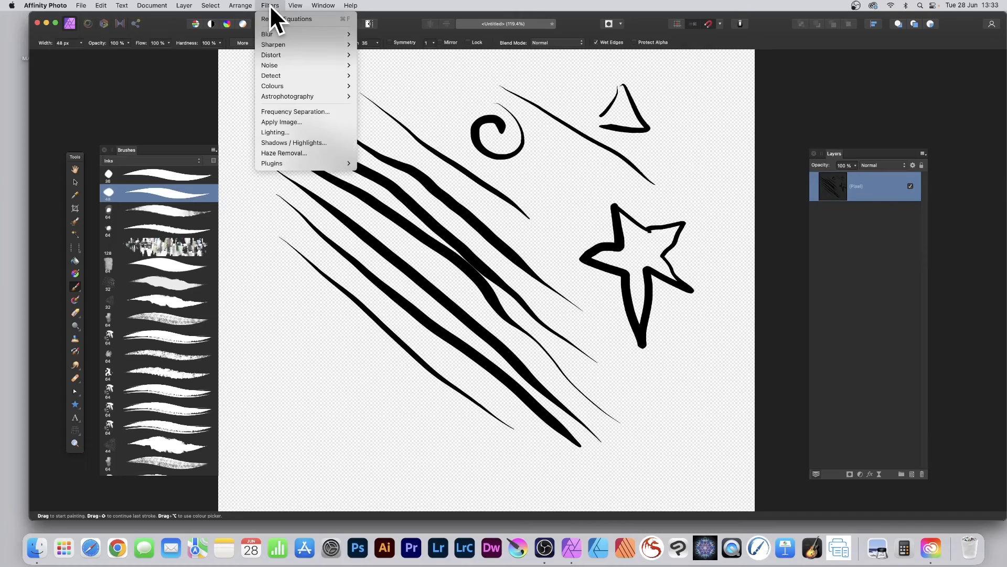
{"action": "mouse_move", "coordinate": [268, 55]}
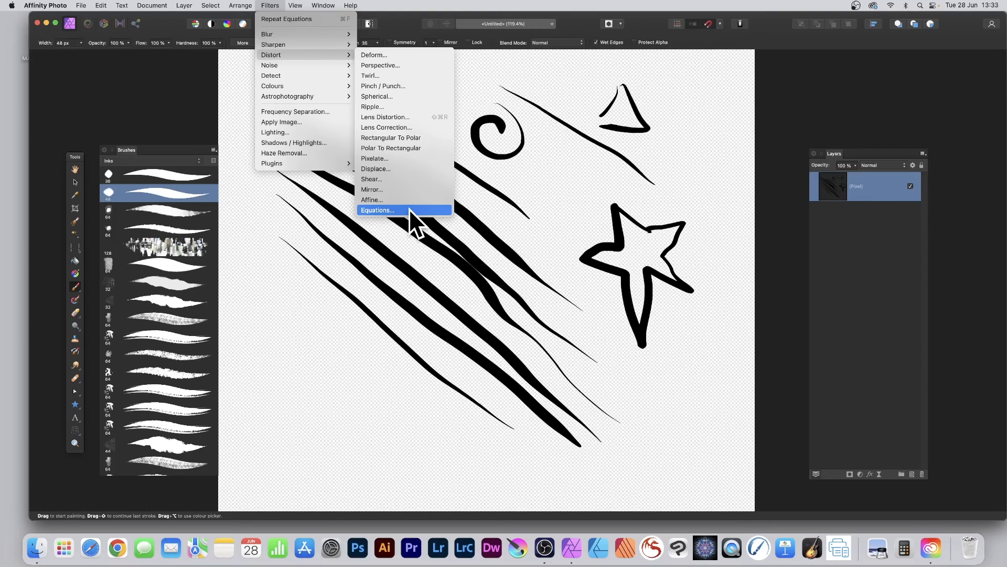
{"action": "left_click", "coordinate": [394, 211]}
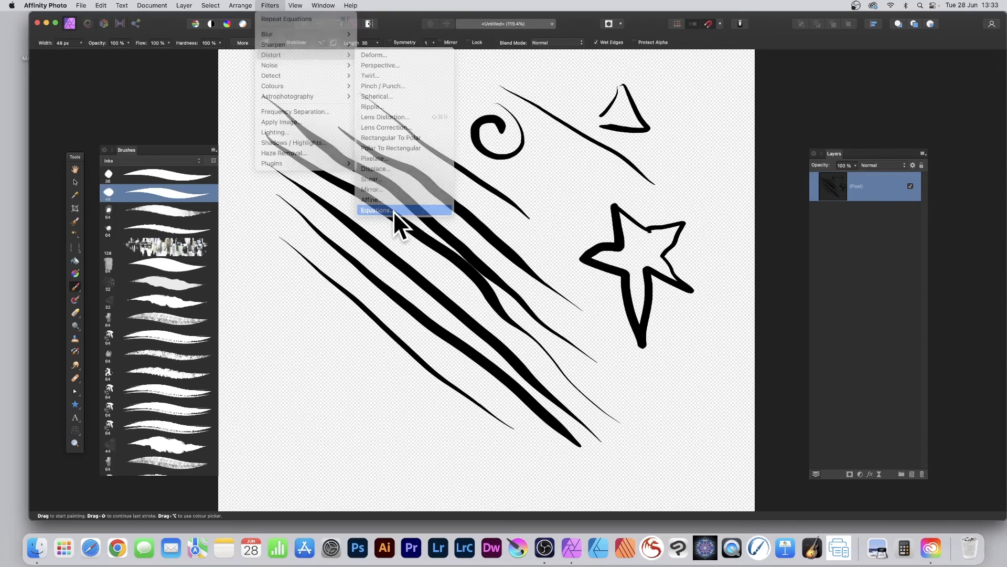
{"action": "left_click_drag", "start_coordinate": [900, 293], "coordinate": [494, 152]}
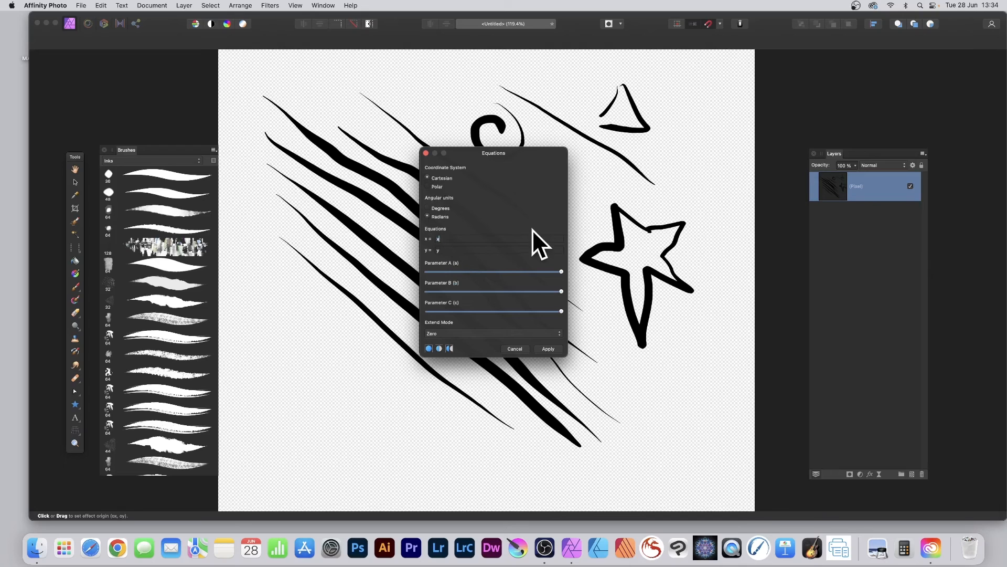
{"action": "type", "text": "a*2"}
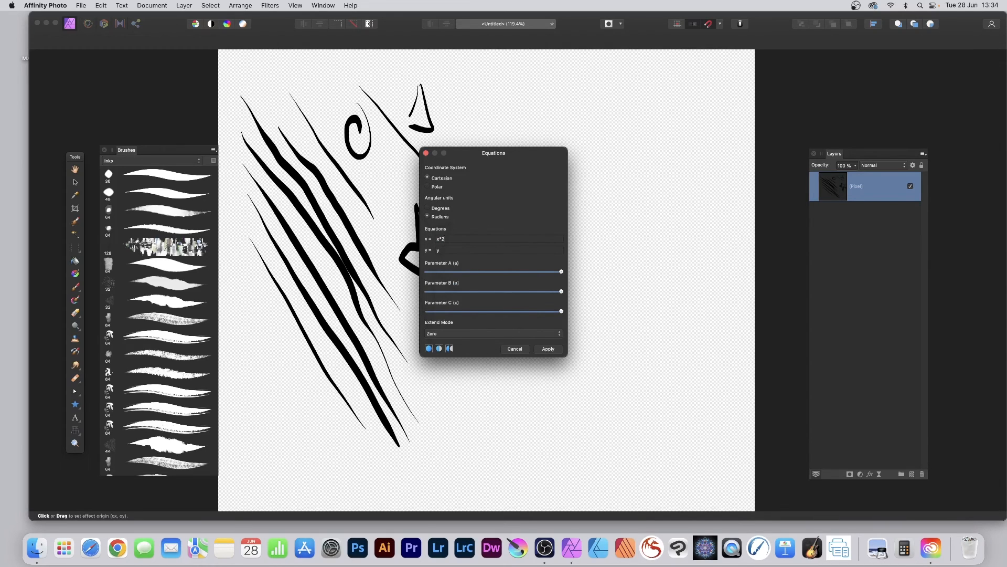
{"action": "left_click", "coordinate": [451, 251]}
{"action": "type", "text": "*"}
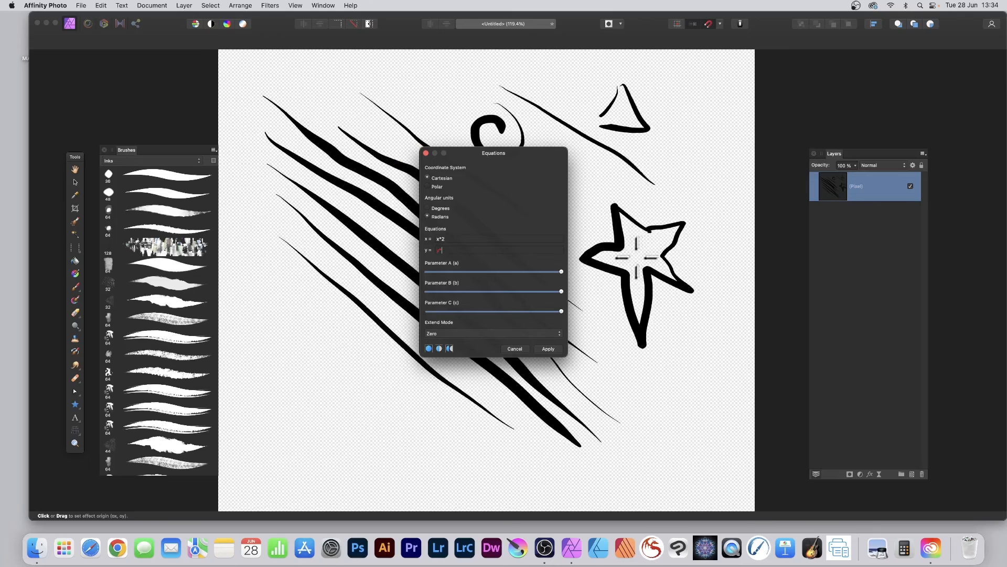
{"action": "type", "text": "2"}
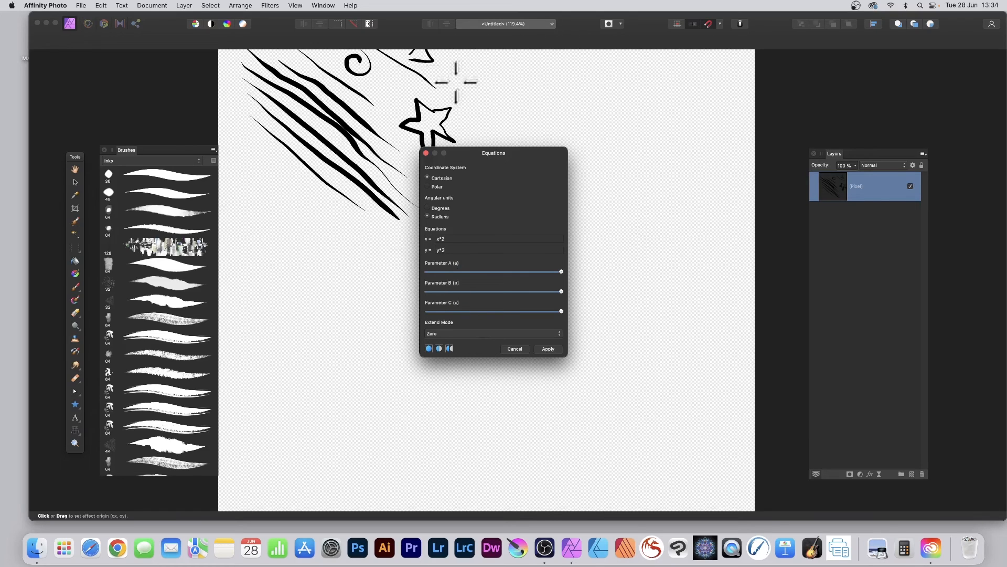
{"action": "left_click", "coordinate": [474, 247]}
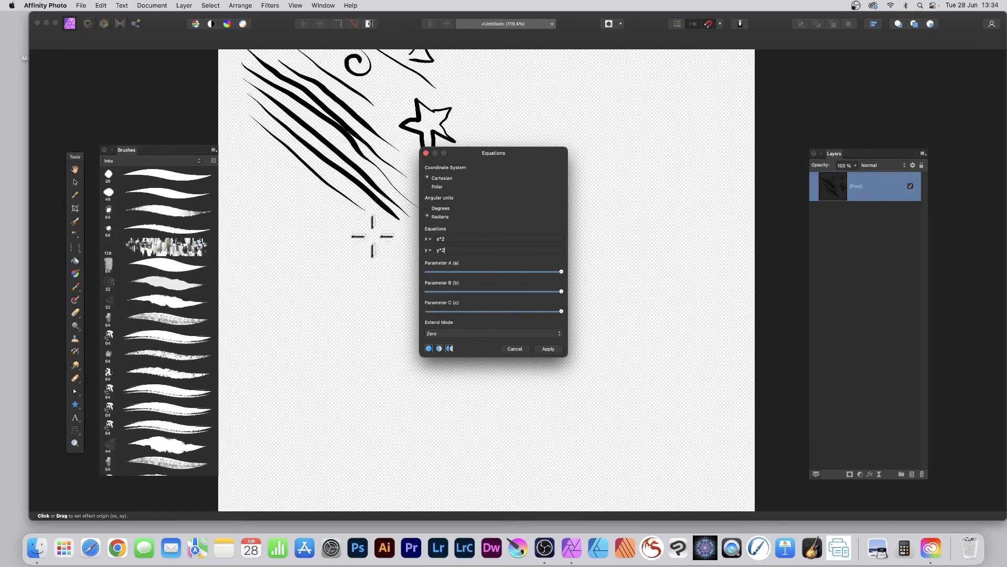
{"action": "scroll", "coordinate": [354, 234], "scroll_direction": "up", "scroll_amount": 3}
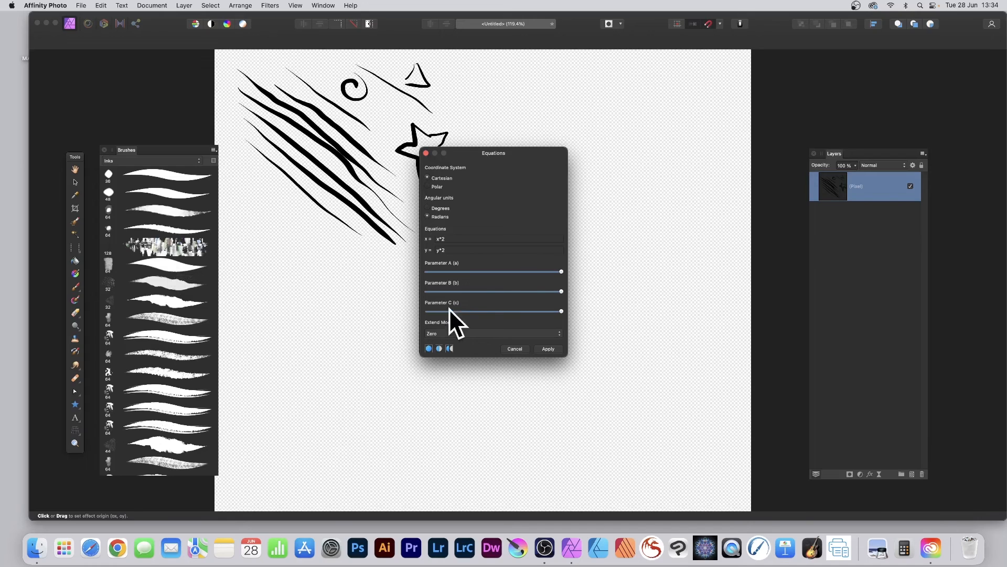
Step: Try the Wrap extend mode for the Equations distortion
{"action": "left_click", "coordinate": [462, 333]}
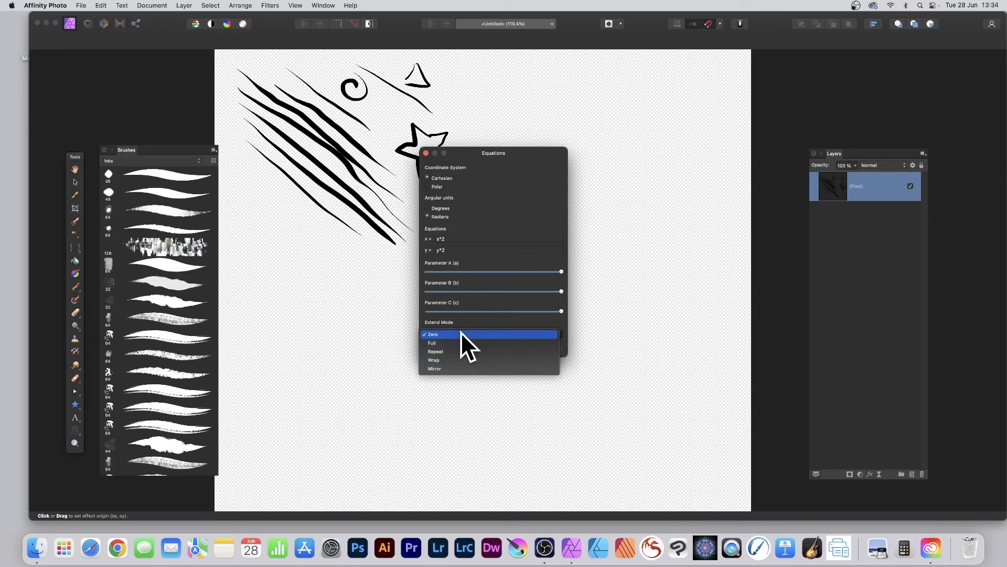
{"action": "left_click", "coordinate": [453, 359]}
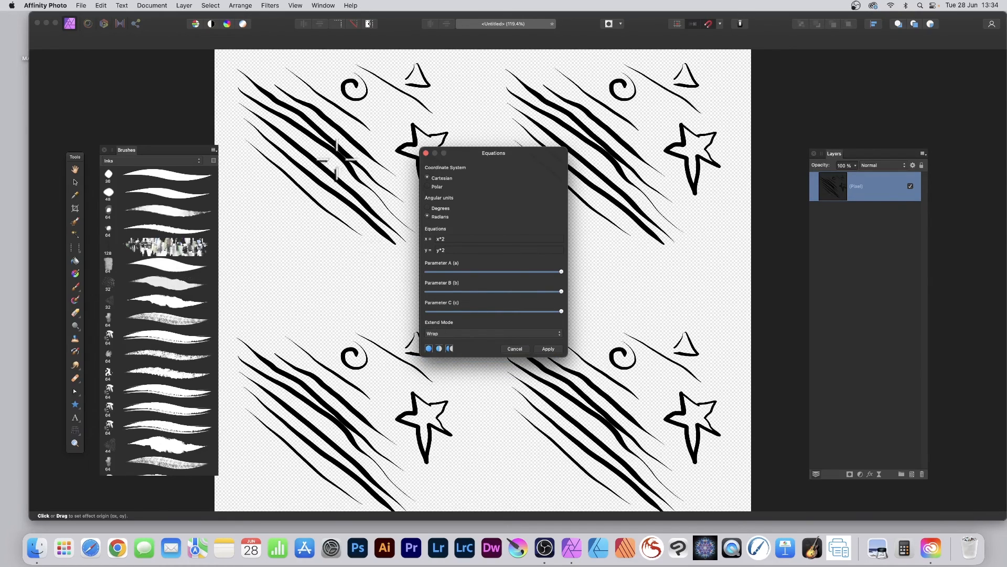
{"action": "scroll", "coordinate": [672, 458], "scroll_direction": "down", "scroll_amount": 1}
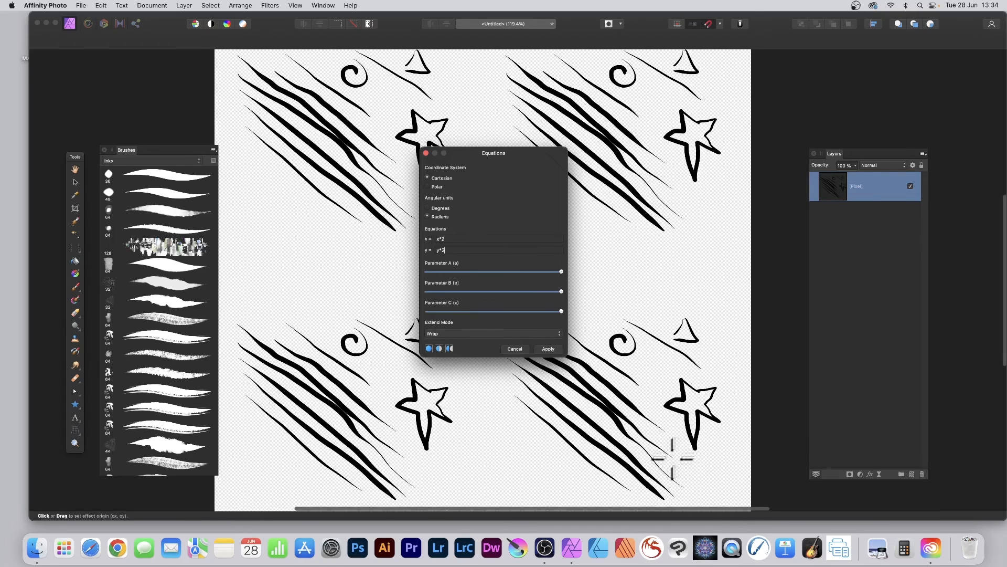
Step: Set the extend mode to Mirror and apply the Equations distortion
{"action": "left_click", "coordinate": [461, 335]}
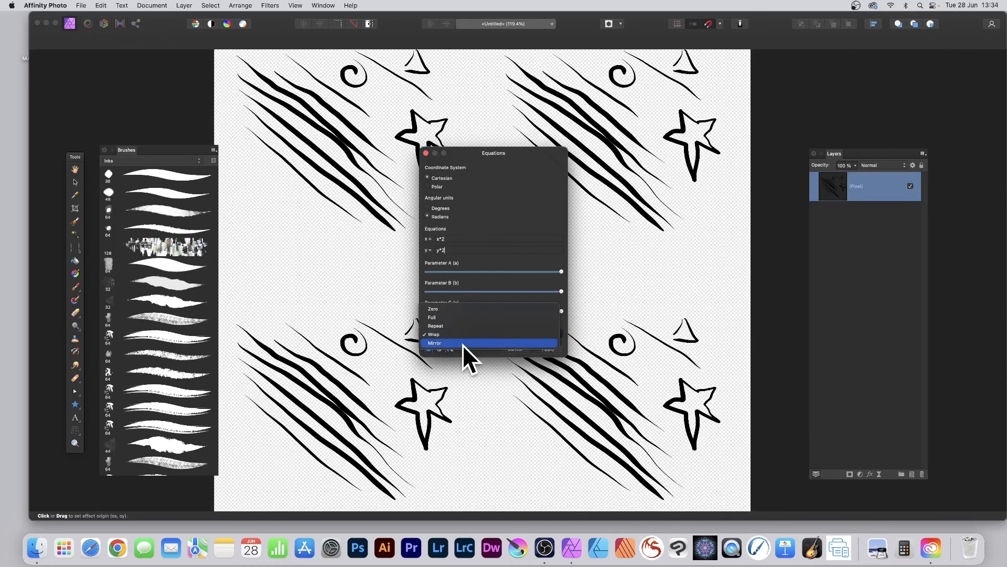
{"action": "left_click", "coordinate": [462, 344]}
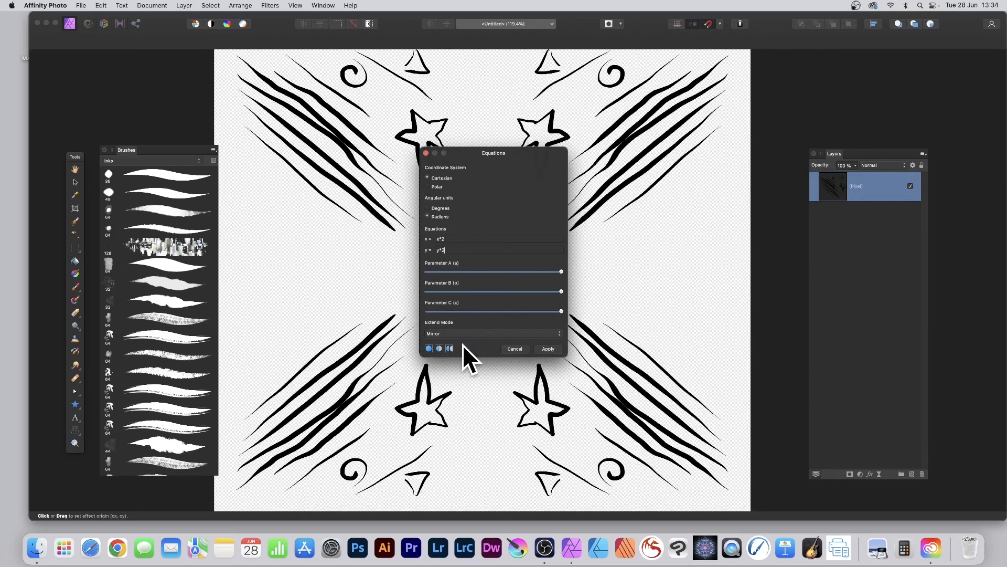
{"action": "left_click", "coordinate": [546, 347]}
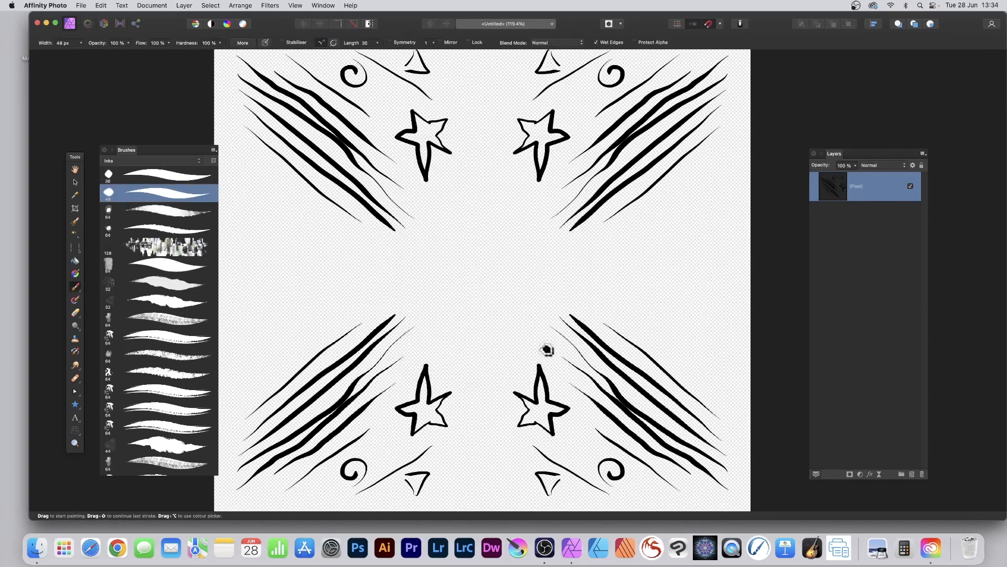
Step: Paint freehand curved ink strokes of varying thickness in the empty areas between the four mirrored corner motifs
{"action": "scroll", "coordinate": [547, 350], "scroll_direction": "up", "scroll_amount": 1}
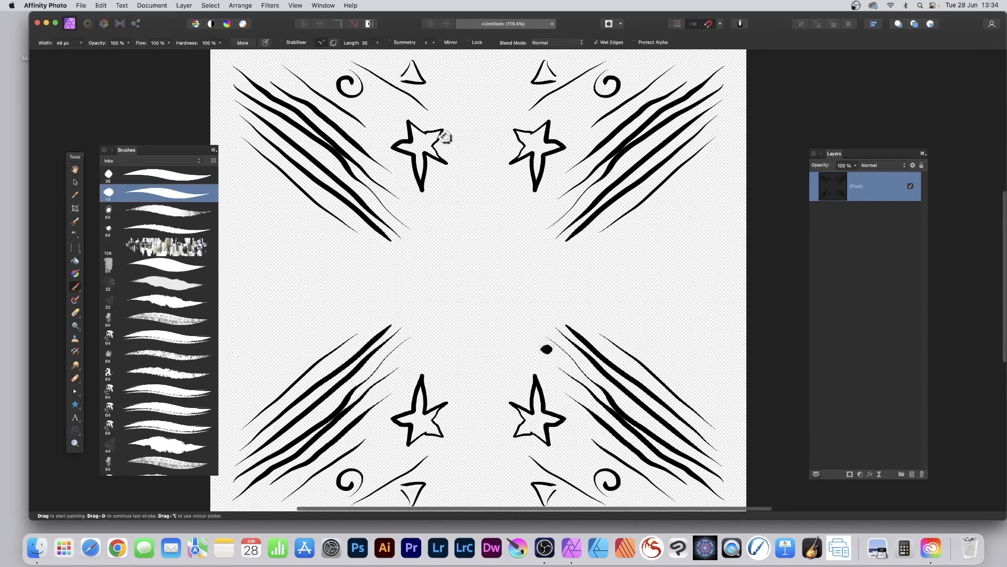
{"action": "left_click_drag", "start_coordinate": [261, 177], "coordinate": [345, 244]}
{"action": "mouse_move", "coordinate": [317, 212]}
{"action": "left_mouse_down"}
{"action": "mouse_move", "coordinate": [368, 248]}
{"action": "mouse_move", "coordinate": [418, 260]}
{"action": "mouse_move", "coordinate": [422, 231]}
{"action": "mouse_move", "coordinate": [443, 215]}
{"action": "mouse_move", "coordinate": [431, 191]}
{"action": "mouse_move", "coordinate": [478, 152]}
{"action": "mouse_move", "coordinate": [461, 142]}
{"action": "mouse_move", "coordinate": [449, 161]}
{"action": "mouse_move", "coordinate": [451, 141]}
{"action": "left_mouse_up"}
{"action": "mouse_move", "coordinate": [512, 103]}
{"action": "left_mouse_down"}
{"action": "mouse_move", "coordinate": [490, 136]}
{"action": "mouse_move", "coordinate": [507, 166]}
{"action": "left_mouse_up"}
{"action": "left_click_drag", "start_coordinate": [527, 179], "coordinate": [487, 304]}
{"action": "left_click_drag", "start_coordinate": [544, 272], "coordinate": [428, 352]}
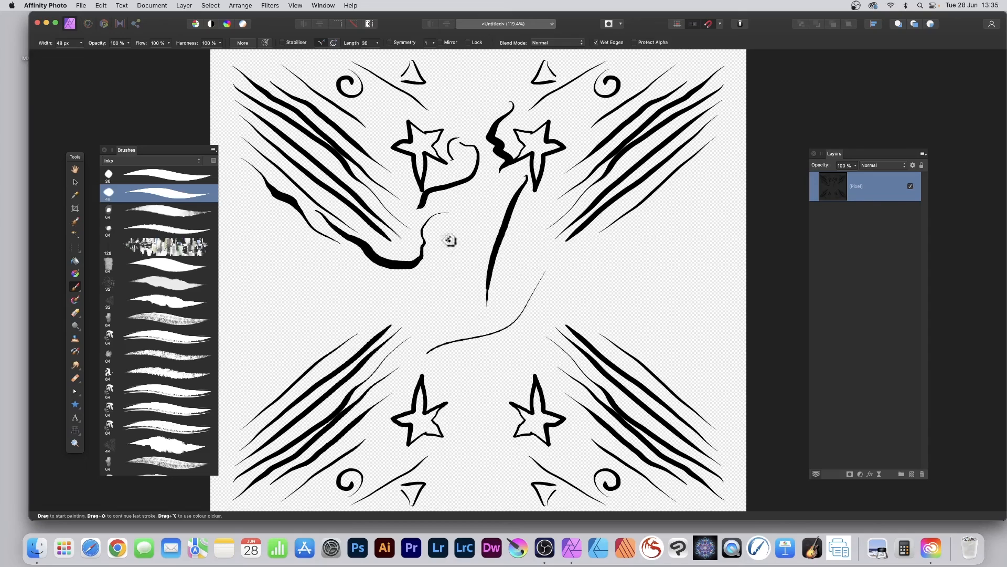
{"action": "left_click_drag", "start_coordinate": [458, 240], "coordinate": [420, 321]}
{"action": "left_click_drag", "start_coordinate": [378, 287], "coordinate": [257, 300]}
{"action": "left_click_drag", "start_coordinate": [543, 285], "coordinate": [716, 278]}
{"action": "left_click_drag", "start_coordinate": [593, 297], "coordinate": [678, 287]}
{"action": "left_click_drag", "start_coordinate": [620, 309], "coordinate": [703, 337]}
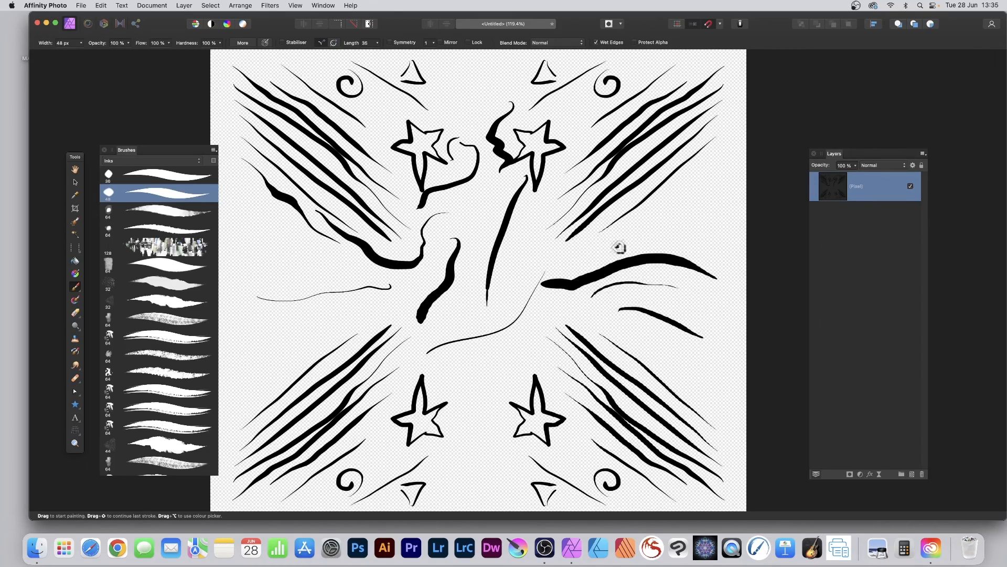
{"action": "left_click_drag", "start_coordinate": [619, 243], "coordinate": [718, 184]}
{"action": "mouse_move", "coordinate": [426, 83]}
{"action": "left_mouse_down"}
{"action": "mouse_move", "coordinate": [474, 105]}
{"action": "mouse_move", "coordinate": [492, 67]}
{"action": "left_mouse_up"}
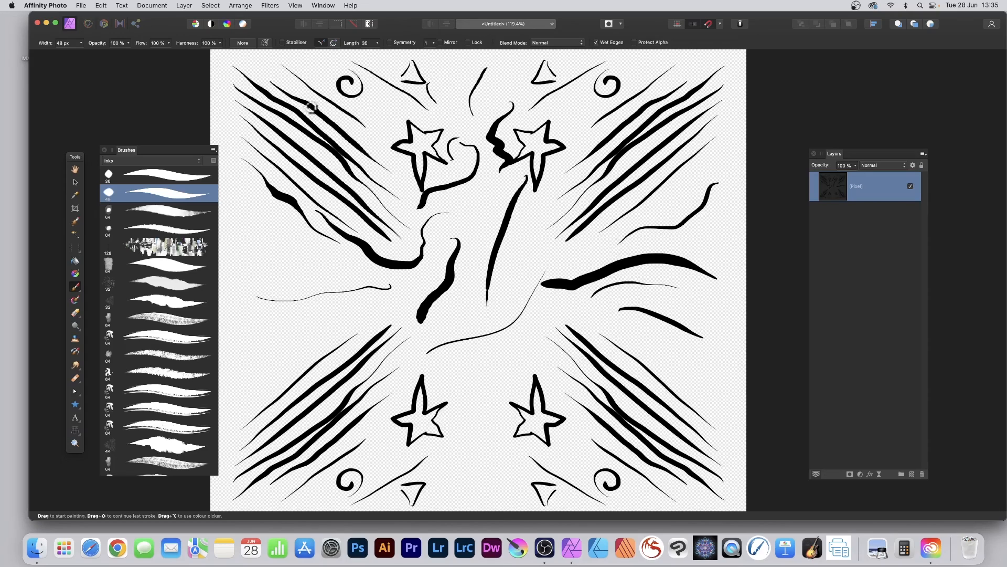
Step: Paint a large spiral at the canvas's left side, smaller spirals near the centre, a short dash and a small cross
{"action": "mouse_move", "coordinate": [265, 269]}
{"action": "left_mouse_down"}
{"action": "mouse_move", "coordinate": [339, 323]}
{"action": "mouse_move", "coordinate": [291, 288]}
{"action": "mouse_move", "coordinate": [349, 326]}
{"action": "mouse_move", "coordinate": [376, 309]}
{"action": "mouse_move", "coordinate": [437, 324]}
{"action": "mouse_move", "coordinate": [467, 307]}
{"action": "left_mouse_up"}
{"action": "mouse_move", "coordinate": [472, 382]}
{"action": "left_mouse_down"}
{"action": "mouse_move", "coordinate": [493, 370]}
{"action": "mouse_move", "coordinate": [460, 402]}
{"action": "left_mouse_up"}
{"action": "left_click_drag", "start_coordinate": [536, 339], "coordinate": [550, 358]}
{"action": "mouse_move", "coordinate": [504, 245]}
{"action": "left_mouse_down"}
{"action": "mouse_move", "coordinate": [524, 265]}
{"action": "mouse_move", "coordinate": [509, 276]}
{"action": "left_mouse_up"}
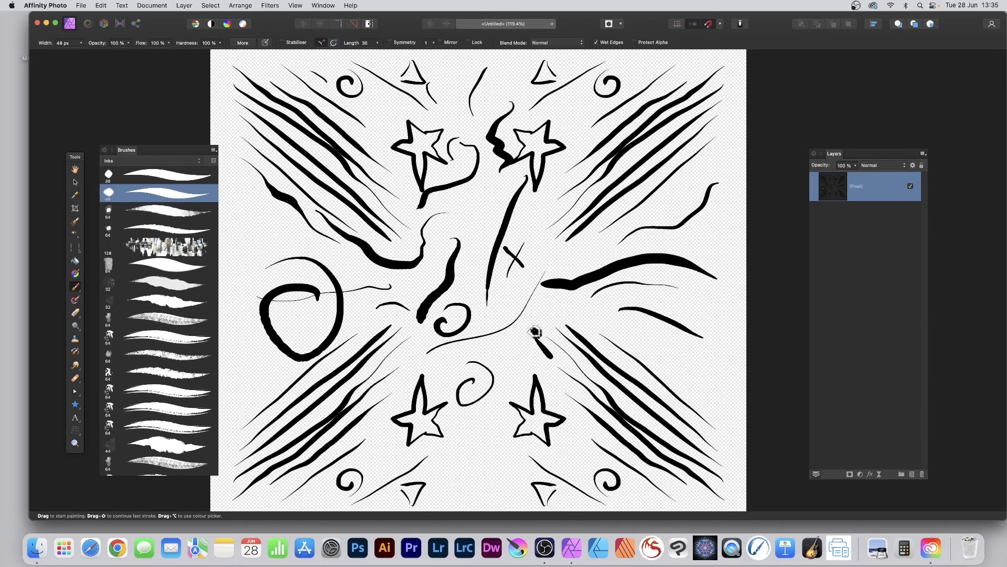
Step: Repeat the last Equations filter on the extended drawing
{"action": "left_click", "coordinate": [266, 5]}
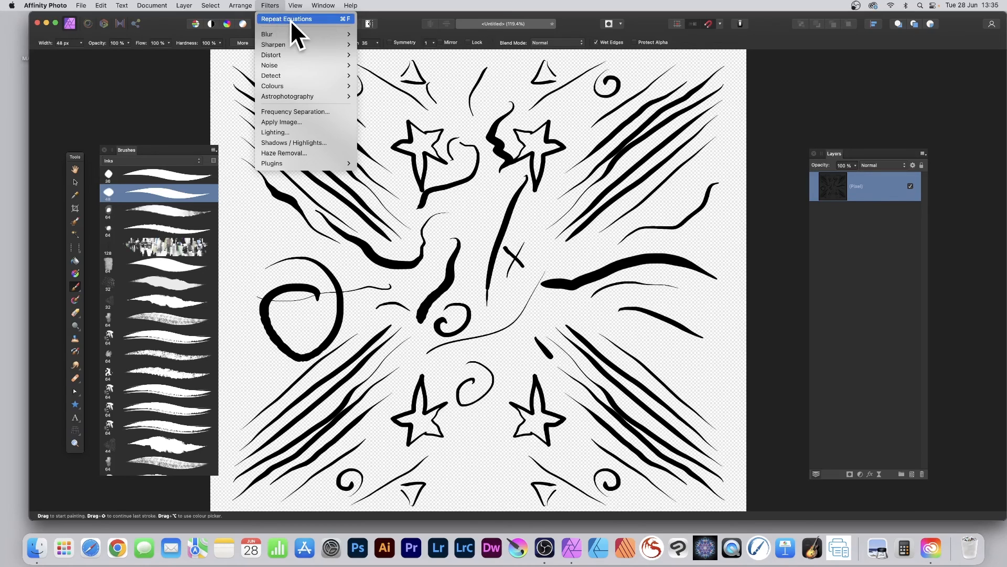
{"action": "left_click", "coordinate": [291, 20]}
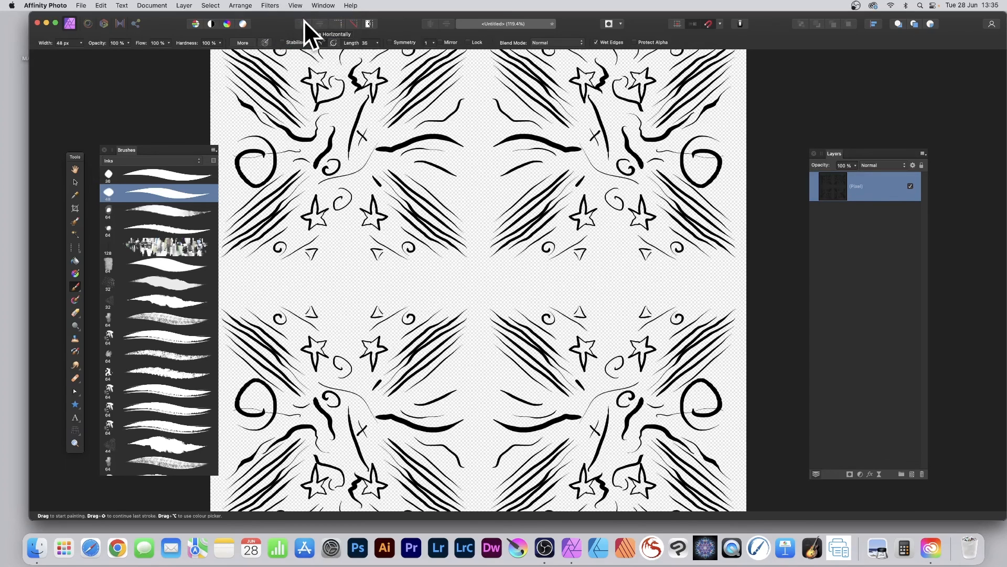
Step: Paint short diagonal ink strokes in the gap between the two upper motifs
{"action": "scroll", "coordinate": [471, 135], "scroll_direction": "up", "scroll_amount": 3}
{"action": "scroll", "coordinate": [470, 136], "scroll_direction": "left", "scroll_amount": 1}
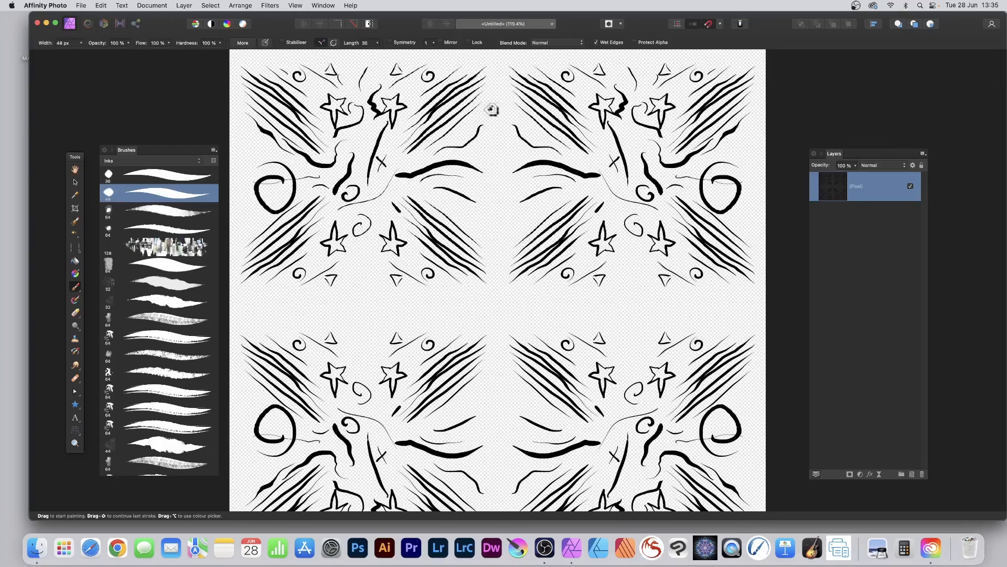
{"action": "left_click_drag", "start_coordinate": [486, 98], "coordinate": [549, 139]}
{"action": "mouse_move", "coordinate": [493, 125]}
{"action": "left_mouse_down"}
{"action": "mouse_move", "coordinate": [535, 151]}
{"action": "mouse_move", "coordinate": [512, 160]}
{"action": "left_mouse_up"}
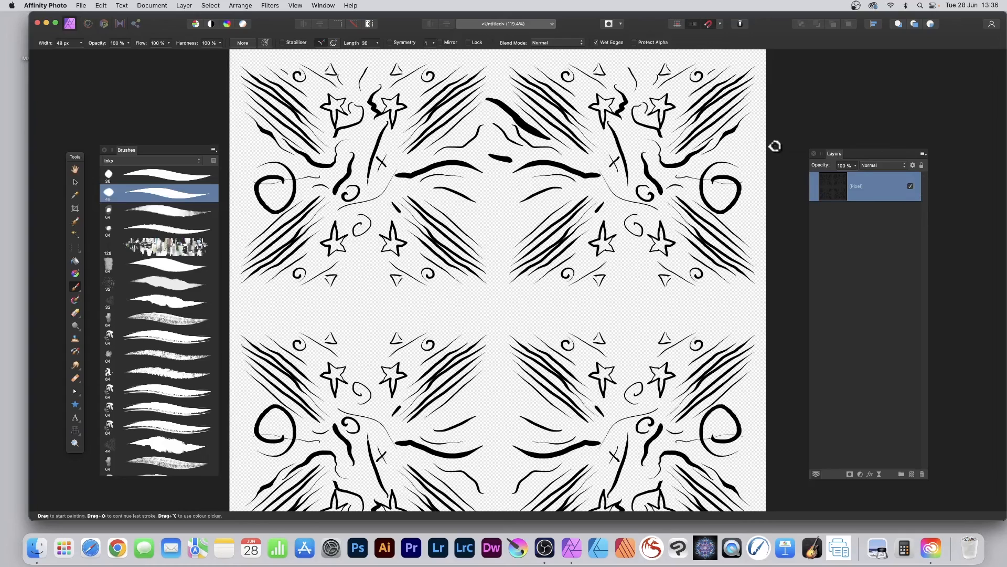
{"action": "mouse_move", "coordinate": [476, 153]}
{"action": "left_mouse_down"}
{"action": "mouse_move", "coordinate": [531, 194]}
{"action": "mouse_move", "coordinate": [474, 216]}
{"action": "mouse_move", "coordinate": [489, 230]}
{"action": "left_mouse_up"}
Step: Fill the horizontal gap between the upper and lower motifs with wavy lines and short ink strokes
{"action": "mouse_move", "coordinate": [275, 302]}
{"action": "left_mouse_down"}
{"action": "mouse_move", "coordinate": [351, 322]}
{"action": "mouse_move", "coordinate": [390, 285]}
{"action": "mouse_move", "coordinate": [535, 316]}
{"action": "mouse_move", "coordinate": [564, 313]}
{"action": "left_mouse_up"}
{"action": "left_click_drag", "start_coordinate": [619, 304], "coordinate": [685, 309]}
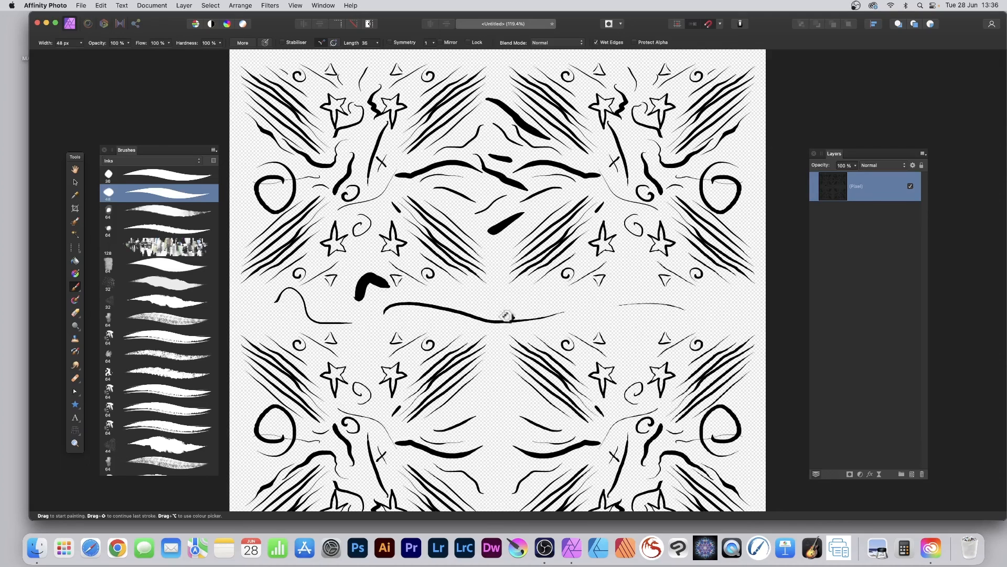
{"action": "left_click_drag", "start_coordinate": [493, 307], "coordinate": [533, 296]}
{"action": "left_click_drag", "start_coordinate": [506, 262], "coordinate": [513, 257]}
{"action": "left_click_drag", "start_coordinate": [631, 266], "coordinate": [745, 330]}
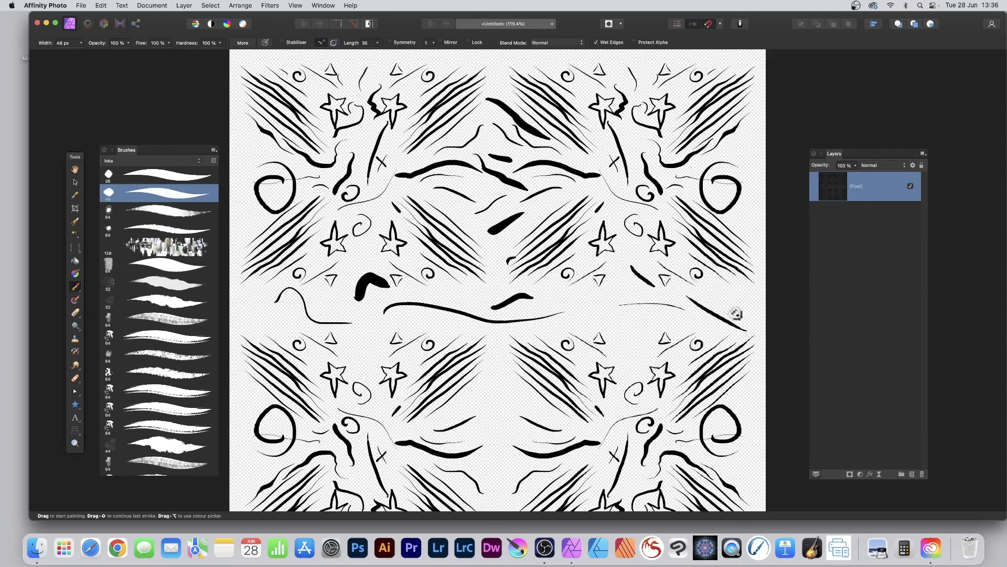
{"action": "left_click_drag", "start_coordinate": [721, 297], "coordinate": [755, 326]}
{"action": "mouse_move", "coordinate": [637, 313]}
{"action": "left_mouse_down"}
{"action": "mouse_move", "coordinate": [614, 330]}
{"action": "mouse_move", "coordinate": [624, 366]}
{"action": "left_mouse_up"}
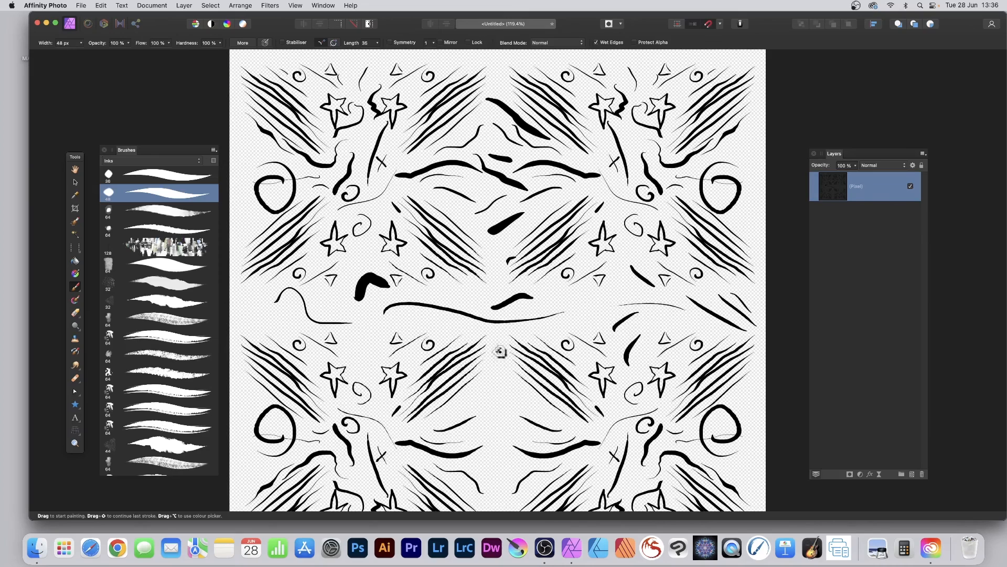
Step: Paint long vertical strokes between the two lower motifs and short curved accents around the two left-hand motifs
{"action": "left_click_drag", "start_coordinate": [493, 346], "coordinate": [507, 413]}
{"action": "mouse_move", "coordinate": [485, 379]}
{"action": "left_mouse_down"}
{"action": "mouse_move", "coordinate": [484, 453]}
{"action": "mouse_move", "coordinate": [491, 496]}
{"action": "left_mouse_up"}
{"action": "left_click_drag", "start_coordinate": [375, 338], "coordinate": [370, 369]}
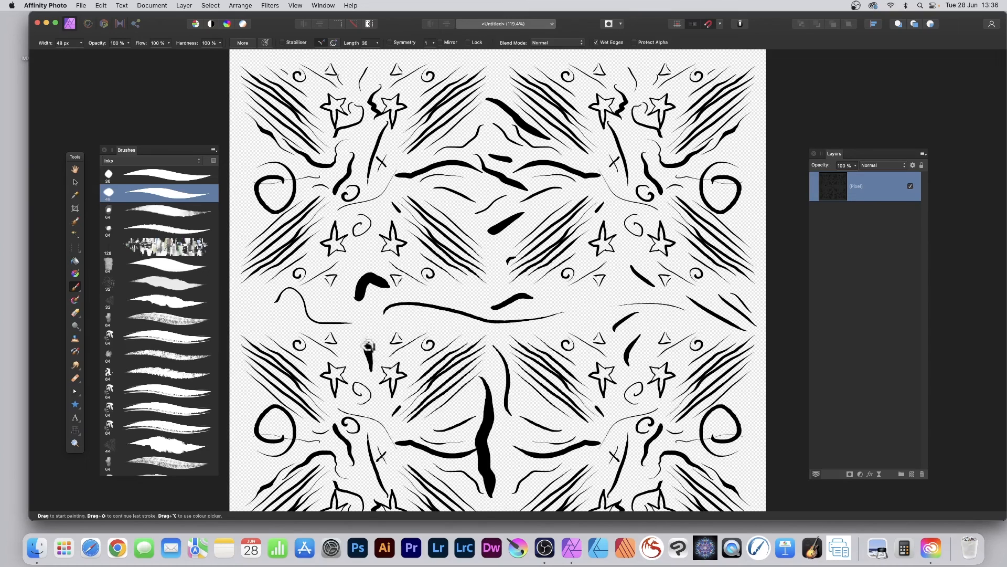
{"action": "left_click_drag", "start_coordinate": [331, 291], "coordinate": [369, 238]}
{"action": "left_click_drag", "start_coordinate": [249, 135], "coordinate": [254, 161]}
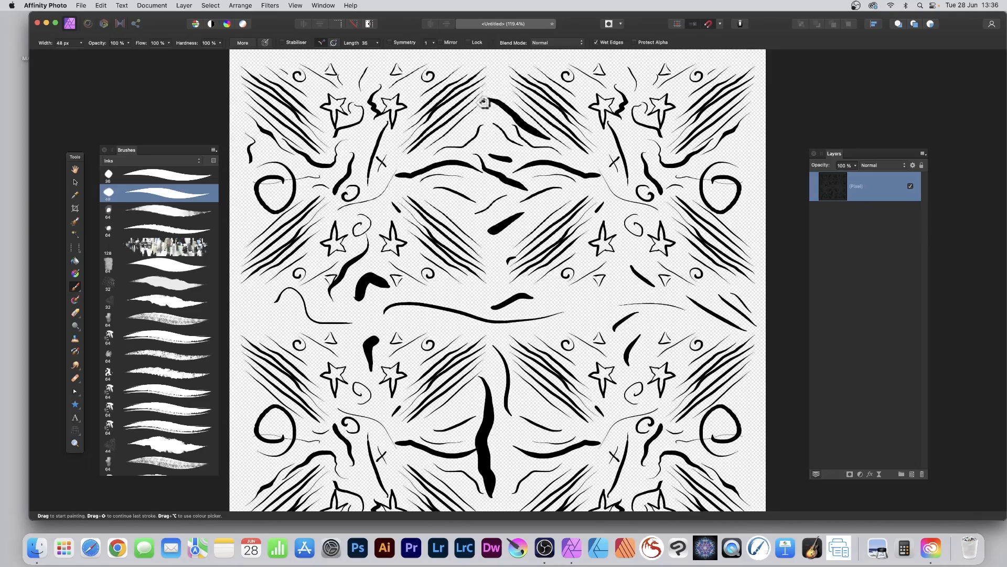
Step: Paint a wavy ink stroke in the empty margin along the canvas's upper edge
{"action": "scroll", "coordinate": [484, 105], "scroll_direction": "up", "scroll_amount": 2}
{"action": "scroll", "coordinate": [484, 105], "scroll_direction": "right", "scroll_amount": 2}
{"action": "mouse_move", "coordinate": [477, 83]}
{"action": "left_mouse_down"}
{"action": "mouse_move", "coordinate": [455, 92]}
{"action": "mouse_move", "coordinate": [413, 86]}
{"action": "left_mouse_up"}
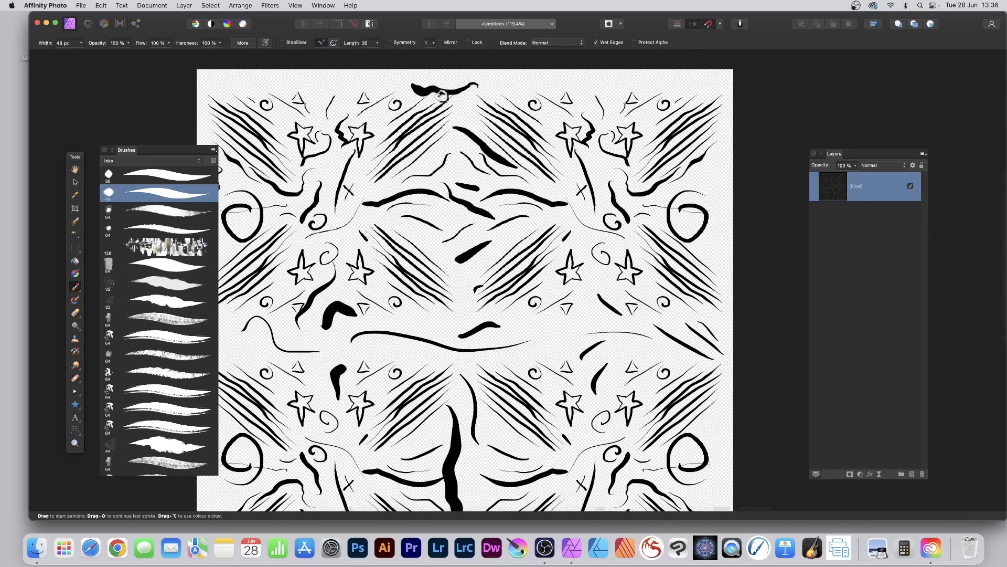
Step: Paint short wavy ink strokes along the canvas's empty upper margin and down its right edge
{"action": "left_click_drag", "start_coordinate": [505, 83], "coordinate": [560, 82]}
{"action": "left_click_drag", "start_coordinate": [588, 83], "coordinate": [692, 89]}
{"action": "mouse_move", "coordinate": [715, 162]}
{"action": "left_mouse_down"}
{"action": "mouse_move", "coordinate": [730, 232]}
{"action": "mouse_move", "coordinate": [714, 263]}
{"action": "left_mouse_up"}
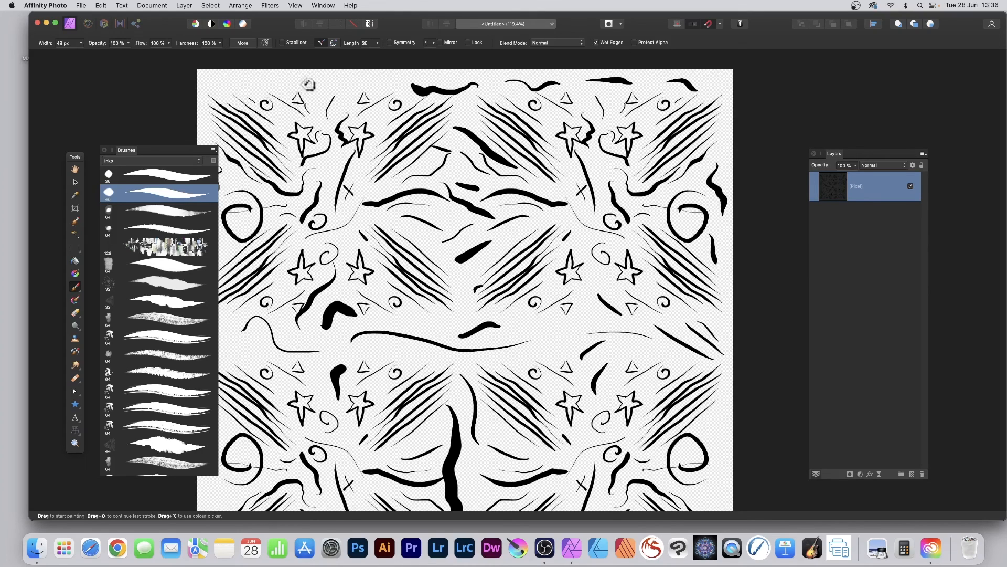
{"action": "left_click_drag", "start_coordinate": [308, 83], "coordinate": [324, 91]}
{"action": "left_click_drag", "start_coordinate": [217, 78], "coordinate": [235, 87]}
Step: Add short thick ink strokes above and below the long wavy line between the upper and lower motifs
{"action": "left_click_drag", "start_coordinate": [413, 315], "coordinate": [446, 335]}
{"action": "left_click_drag", "start_coordinate": [403, 349], "coordinate": [378, 357]}
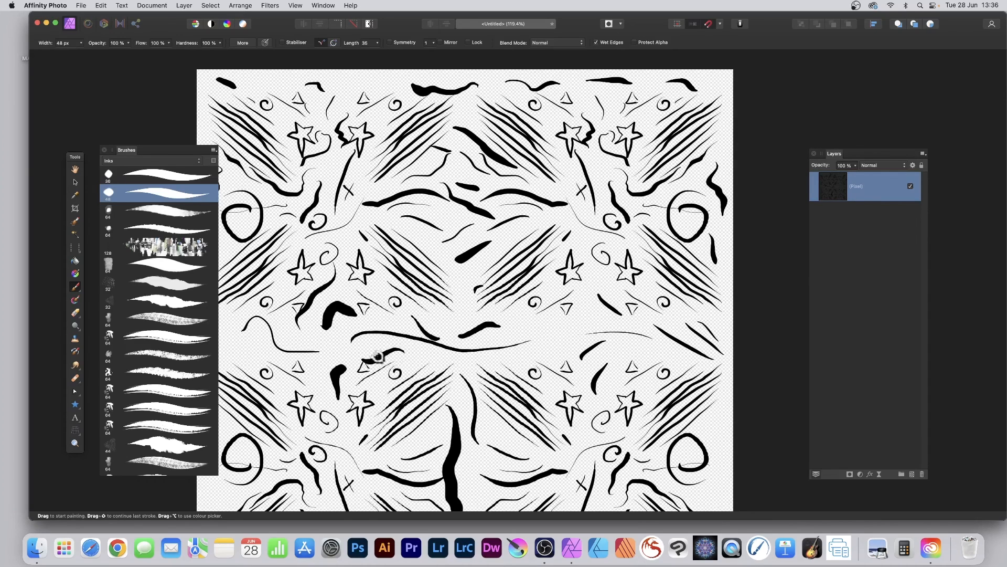
{"action": "mouse_move", "coordinate": [527, 352]}
{"action": "left_mouse_down"}
{"action": "mouse_move", "coordinate": [578, 340]}
{"action": "mouse_move", "coordinate": [560, 326]}
{"action": "left_mouse_up"}
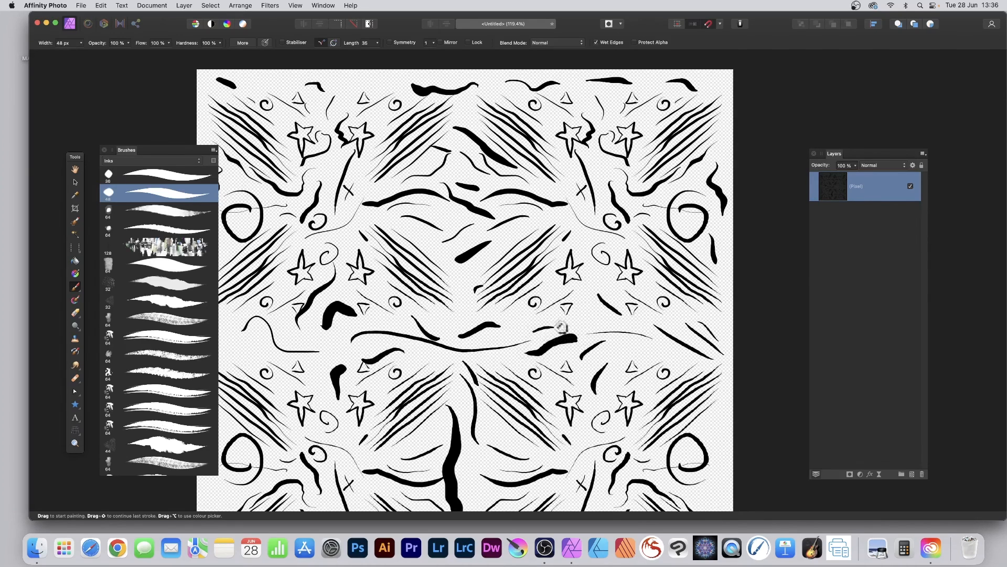
Step: Repeat the Equations filter on the painted layer to mirror the artwork into smaller tiles
{"action": "left_click", "coordinate": [270, 5]}
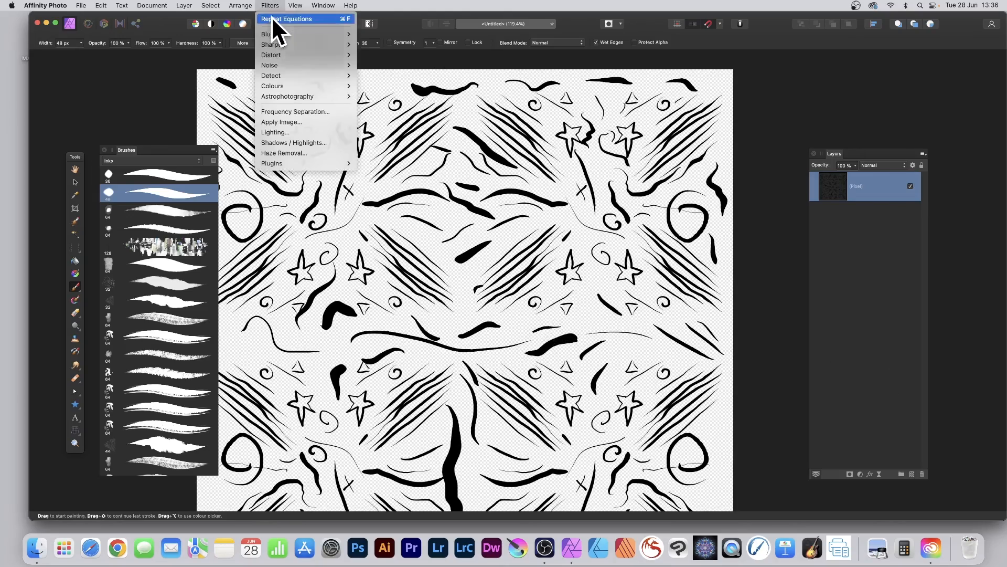
{"action": "left_click", "coordinate": [272, 20]}
{"action": "scroll", "coordinate": [428, 169], "scroll_direction": "down", "scroll_amount": 2}
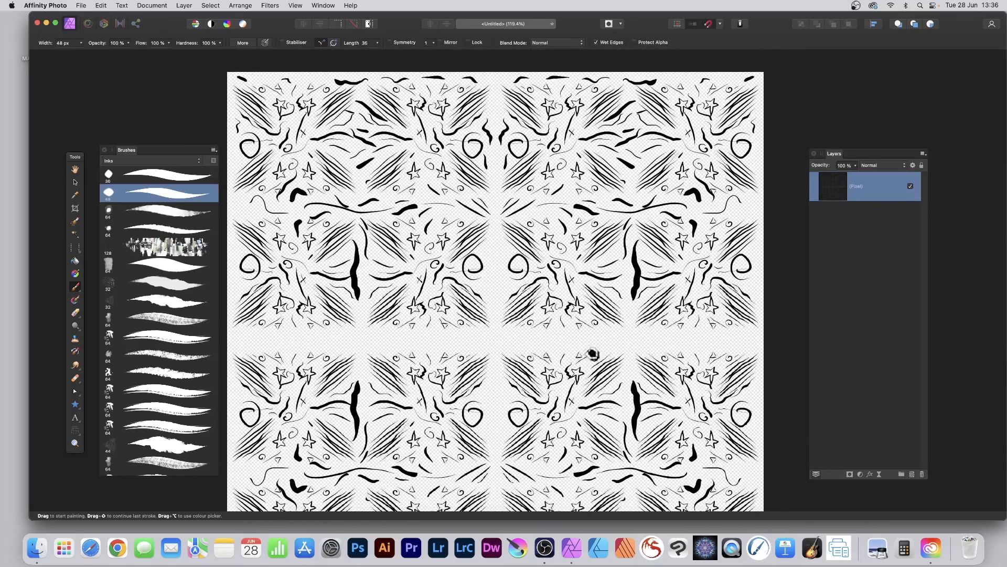
Step: Paint wavy and thick ink strokes across the empty horizontal gap and down the central vertical gap between the tiles
{"action": "left_click_drag", "start_coordinate": [364, 306], "coordinate": [380, 361]}
{"action": "mouse_move", "coordinate": [261, 339]}
{"action": "left_mouse_down"}
{"action": "mouse_move", "coordinate": [370, 347]}
{"action": "mouse_move", "coordinate": [480, 337]}
{"action": "left_mouse_up"}
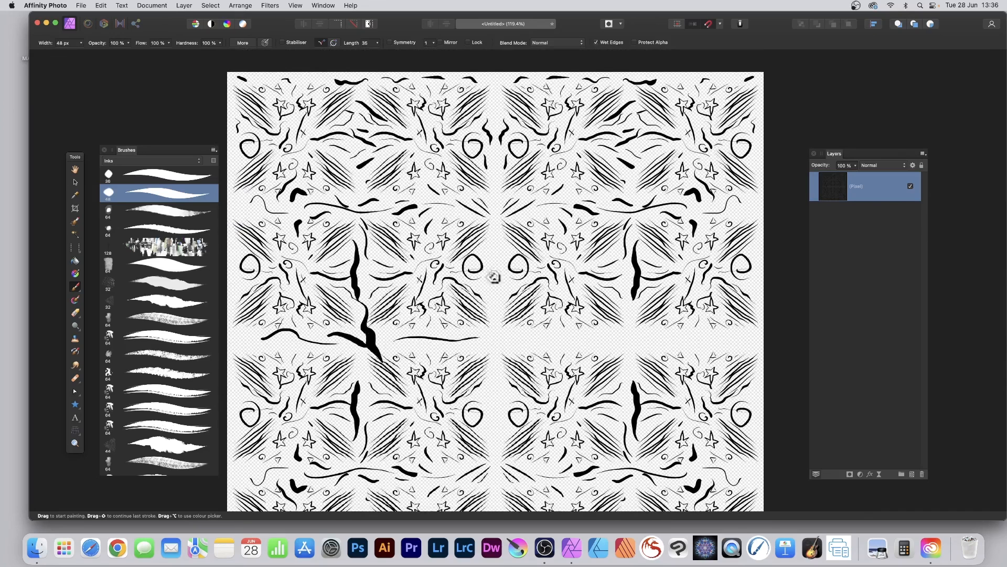
{"action": "mouse_move", "coordinate": [499, 130]}
{"action": "left_mouse_down"}
{"action": "mouse_move", "coordinate": [510, 247]}
{"action": "mouse_move", "coordinate": [492, 273]}
{"action": "left_mouse_up"}
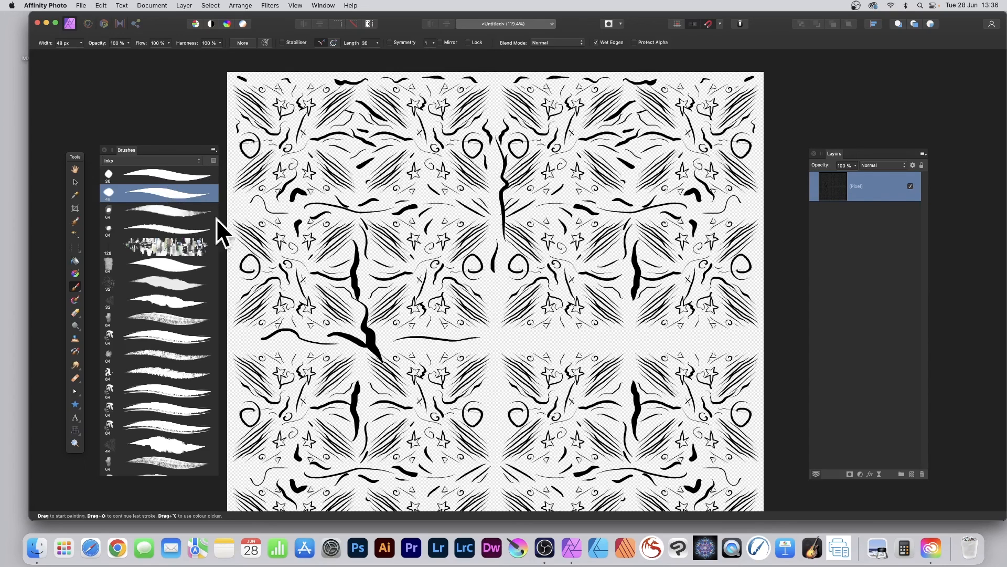
{"action": "mouse_move", "coordinate": [493, 268]}
{"action": "left_mouse_down"}
{"action": "mouse_move", "coordinate": [492, 333]}
{"action": "mouse_move", "coordinate": [517, 335]}
{"action": "mouse_move", "coordinate": [559, 345]}
{"action": "left_mouse_up"}
{"action": "mouse_move", "coordinate": [494, 356]}
{"action": "left_mouse_down"}
{"action": "mouse_move", "coordinate": [487, 436]}
{"action": "mouse_move", "coordinate": [485, 412]}
{"action": "mouse_move", "coordinate": [496, 452]}
{"action": "left_mouse_up"}
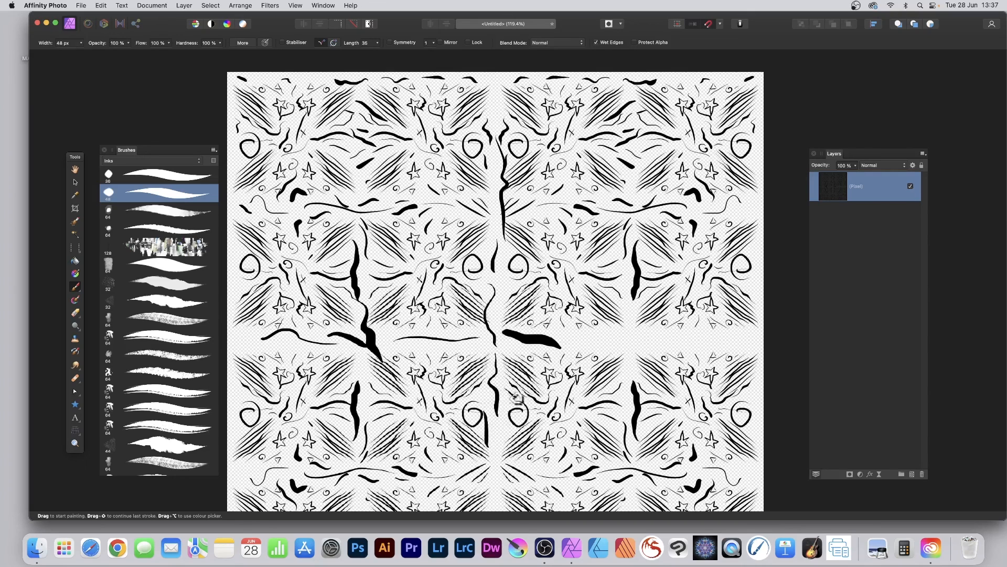
{"action": "left_click_drag", "start_coordinate": [506, 425], "coordinate": [502, 451]}
Step: Paint ink rings and loops of varying sizes over the pattern, with a large ring right of centre and several along the horizontal gap
{"action": "mouse_move", "coordinate": [597, 338]}
{"action": "left_mouse_down"}
{"action": "mouse_move", "coordinate": [644, 329]}
{"action": "mouse_move", "coordinate": [634, 318]}
{"action": "mouse_move", "coordinate": [661, 341]}
{"action": "left_mouse_up"}
{"action": "mouse_move", "coordinate": [730, 346]}
{"action": "left_mouse_down"}
{"action": "mouse_move", "coordinate": [722, 328]}
{"action": "mouse_move", "coordinate": [705, 331]}
{"action": "left_mouse_up"}
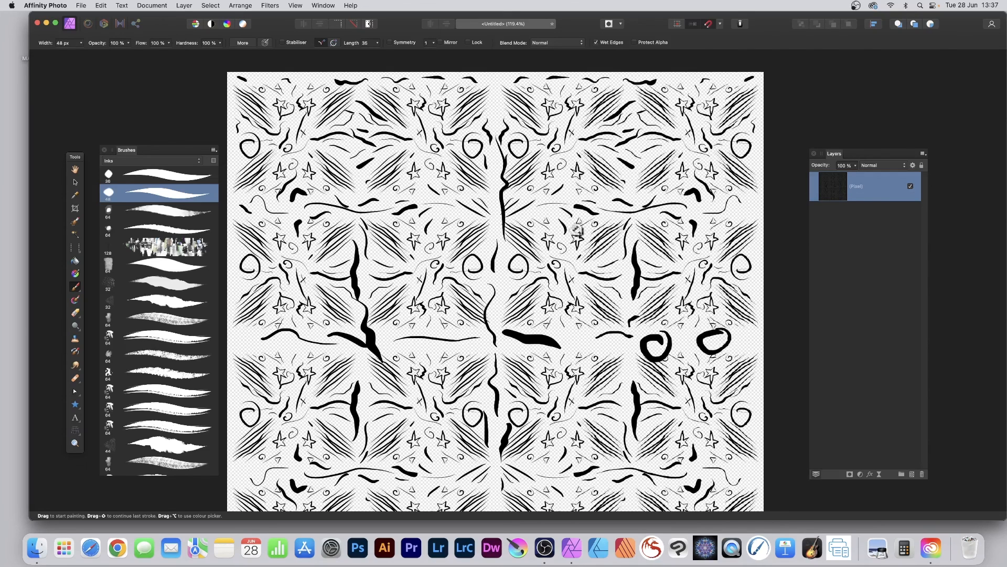
{"action": "mouse_move", "coordinate": [577, 207]}
{"action": "left_mouse_down"}
{"action": "mouse_move", "coordinate": [603, 251]}
{"action": "mouse_move", "coordinate": [577, 208]}
{"action": "left_mouse_up"}
{"action": "left_click_drag", "start_coordinate": [484, 297], "coordinate": [475, 293]}
{"action": "left_click_drag", "start_coordinate": [402, 185], "coordinate": [389, 208]}
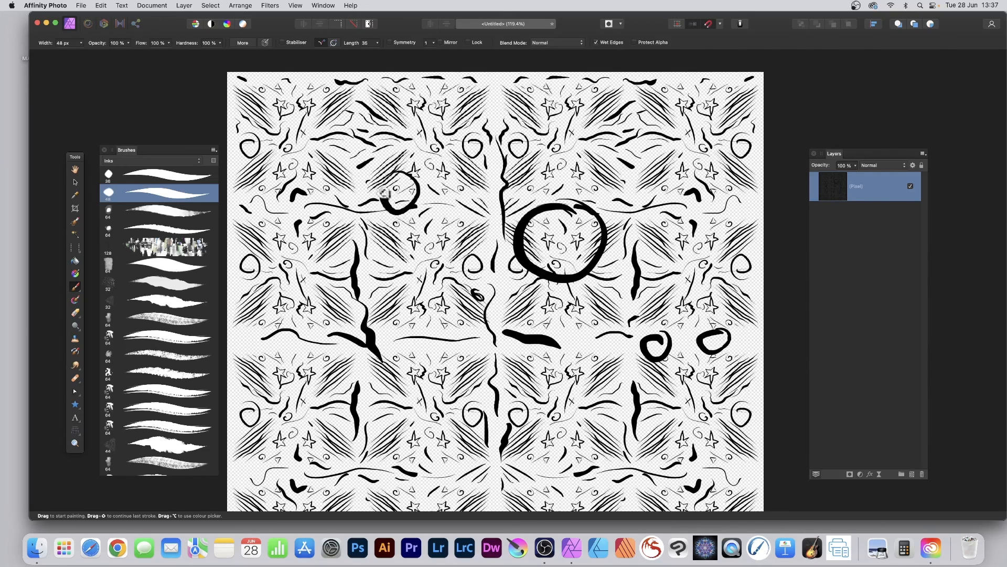
{"action": "left_click_drag", "start_coordinate": [303, 274], "coordinate": [300, 299]}
{"action": "left_click_drag", "start_coordinate": [332, 221], "coordinate": [328, 232]}
{"action": "left_click_drag", "start_coordinate": [457, 169], "coordinate": [452, 188]}
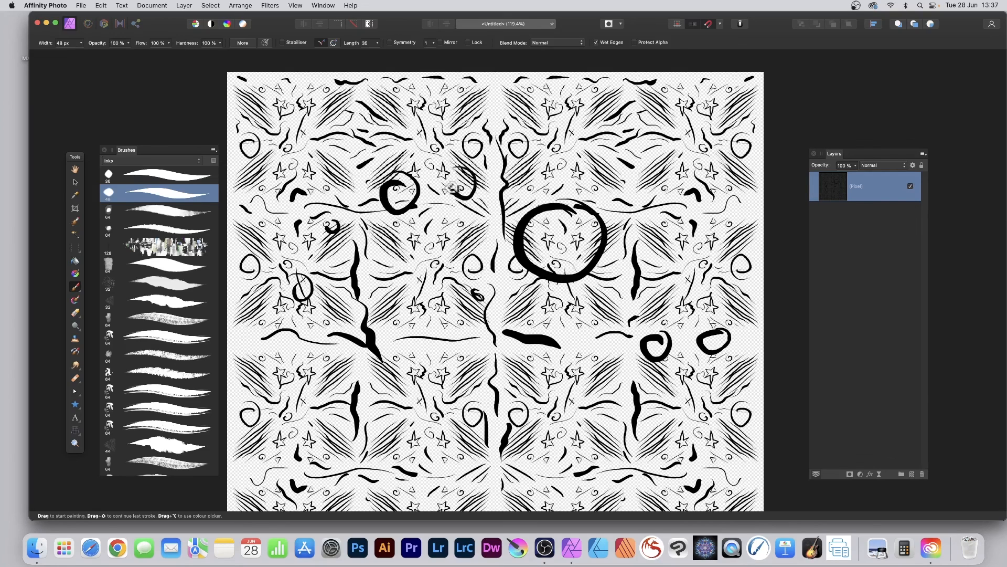
{"action": "left_click_drag", "start_coordinate": [427, 338], "coordinate": [445, 359]}
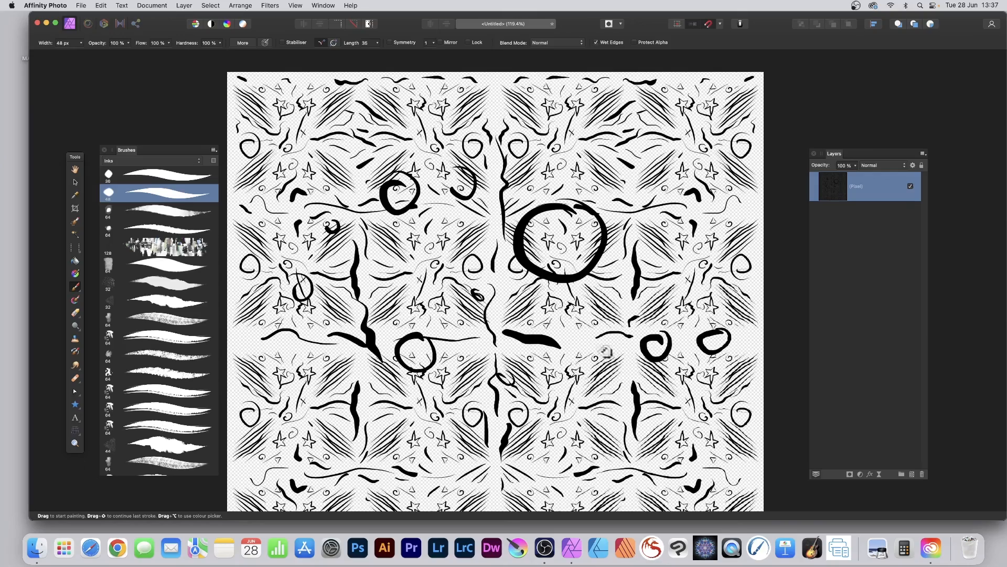
{"action": "left_click_drag", "start_coordinate": [603, 350], "coordinate": [621, 376]}
Step: Apply the Equations filter once more to mirror the pattern with the new rings and strokes
{"action": "scroll", "coordinate": [538, 326], "scroll_direction": "down", "scroll_amount": 3}
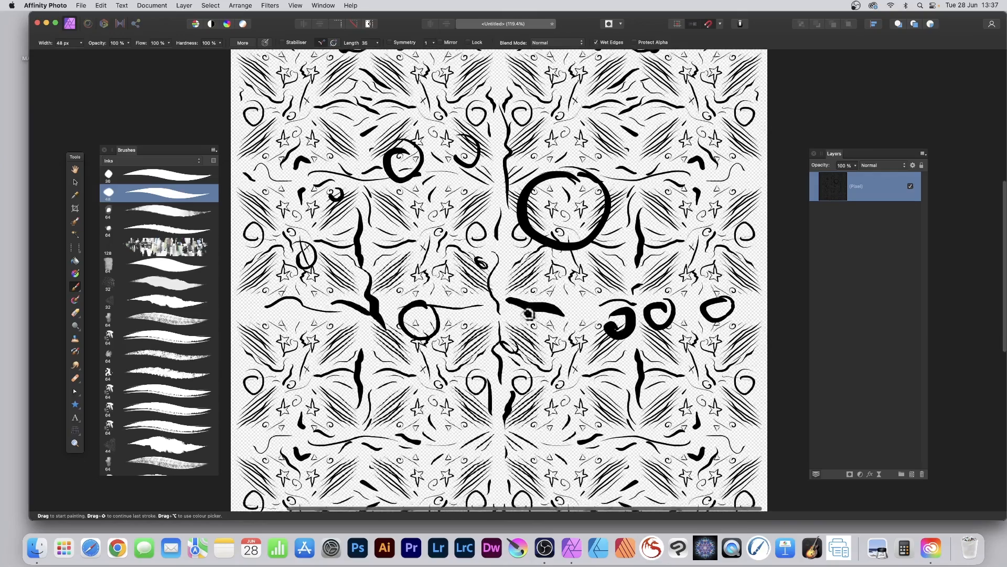
{"action": "left_click", "coordinate": [265, 5]}
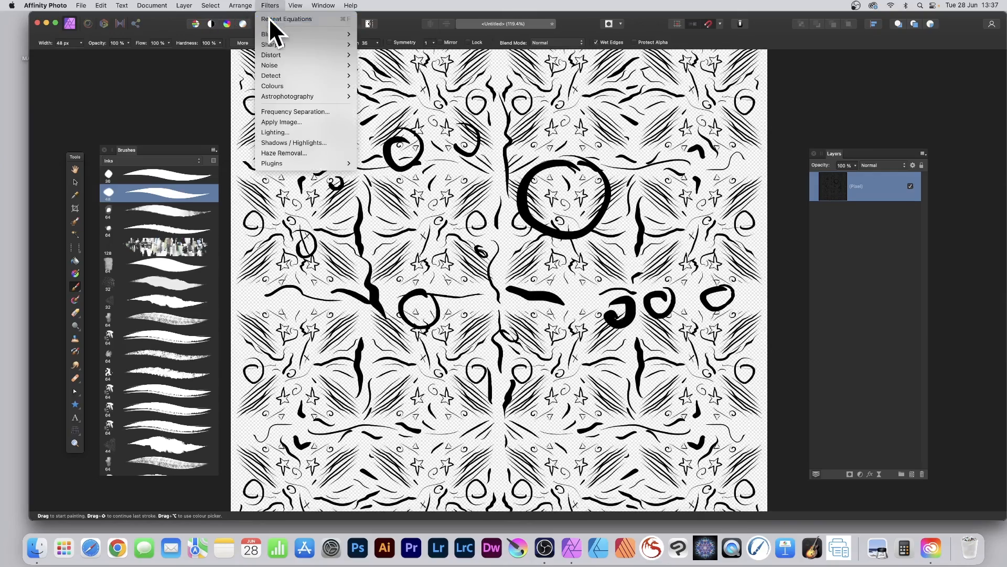
{"action": "left_click", "coordinate": [268, 18]}
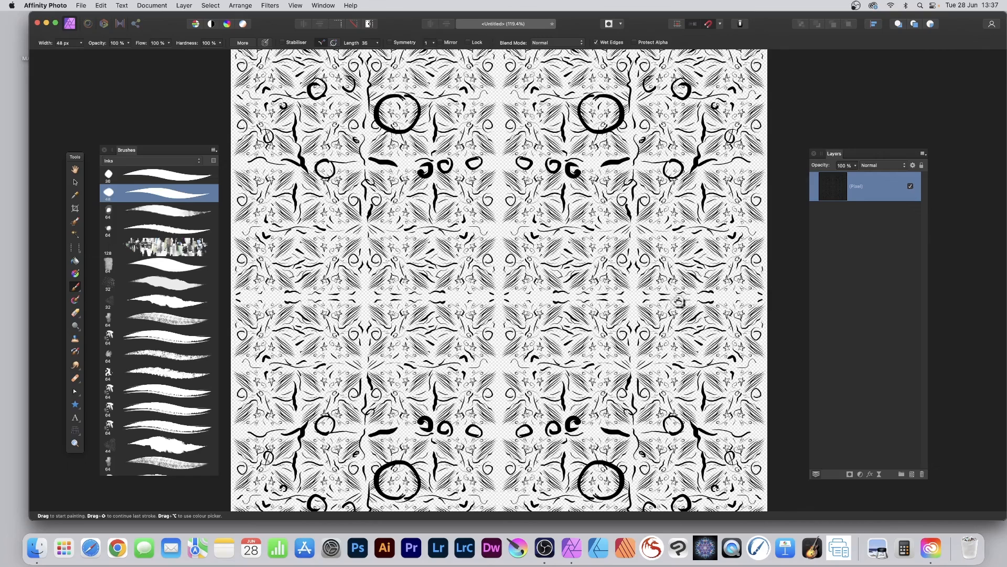
Step: Export the whole document to the Desktop as a 2000 × 2000 px PNG tile image
{"action": "left_click", "coordinate": [80, 4]}
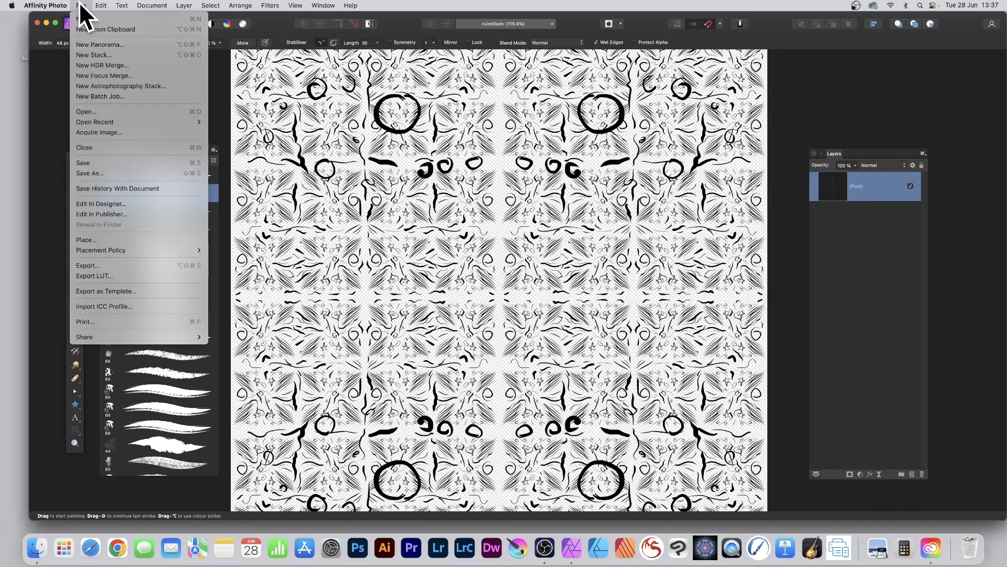
{"action": "left_click", "coordinate": [95, 265]}
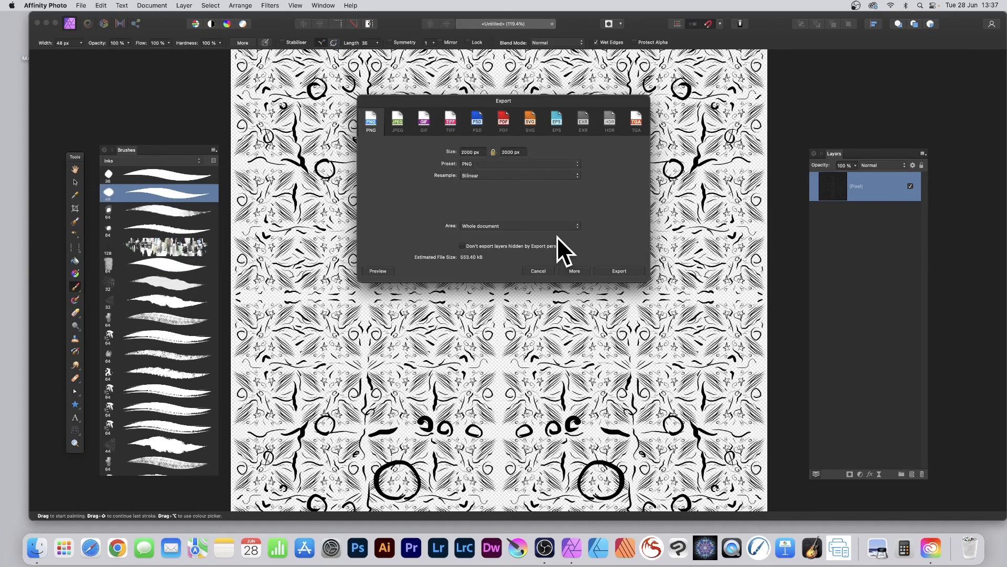
{"action": "left_click", "coordinate": [624, 270]}
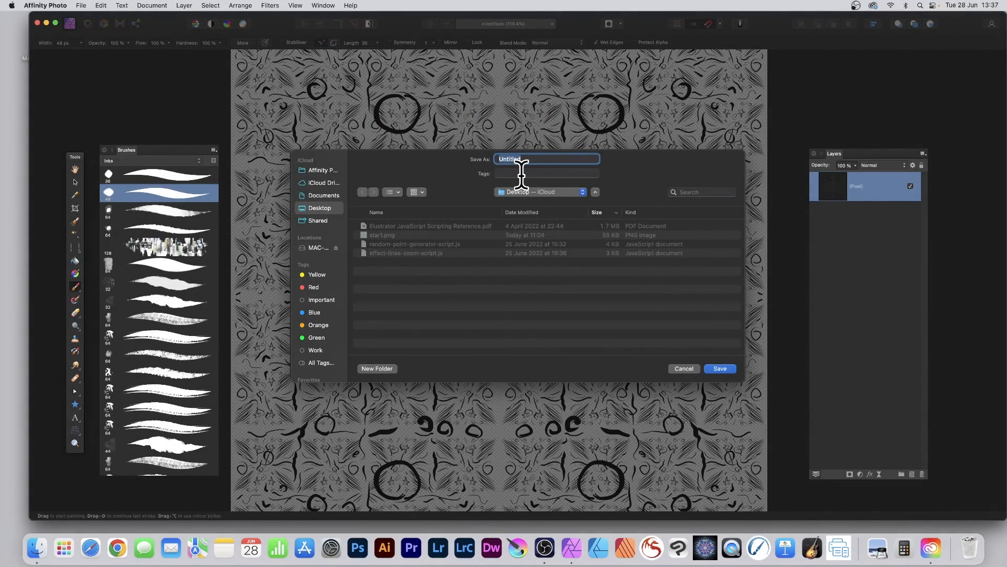
{"action": "type", "text": "t"}
{"action": "key", "text": "Return"}
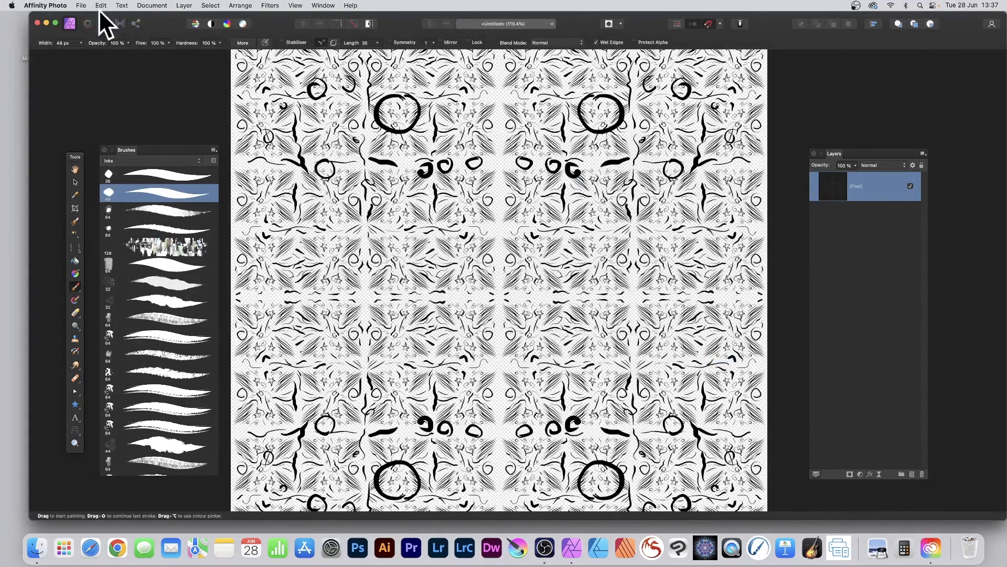
Step: Delete the painted pixel layer and add a new fill layer in its place
{"action": "key", "text": "BackSpace"}
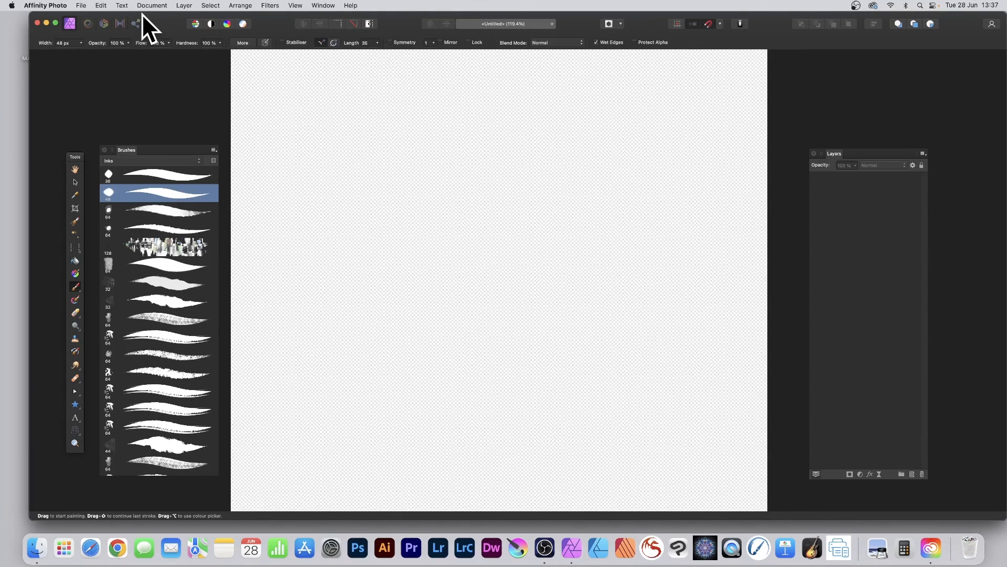
{"action": "left_click", "coordinate": [183, 4]}
{"action": "left_click", "coordinate": [197, 82]}
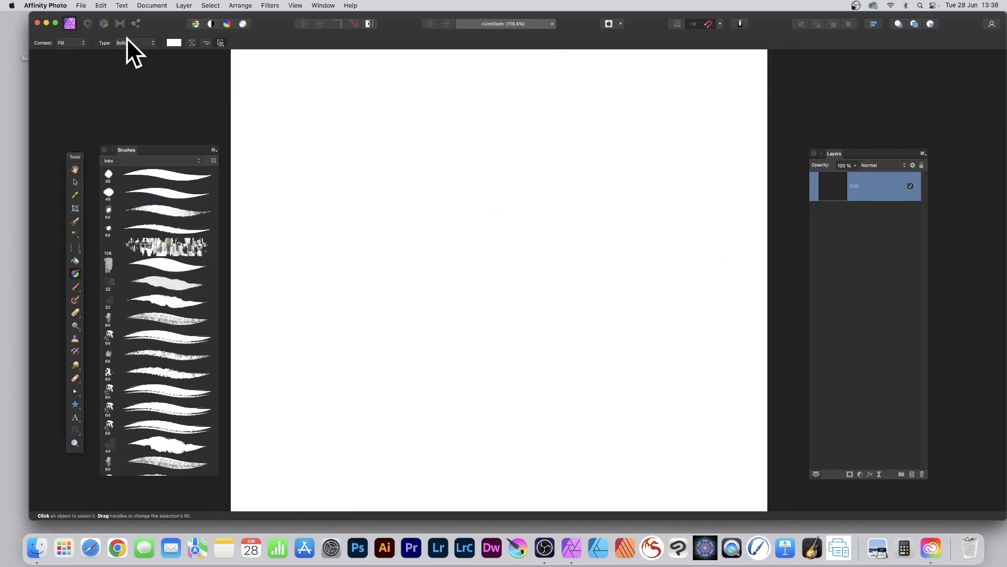
Step: Set the fill layer's type to Bitmap, using the exported tile PNG from the Desktop
{"action": "left_click", "coordinate": [140, 43]}
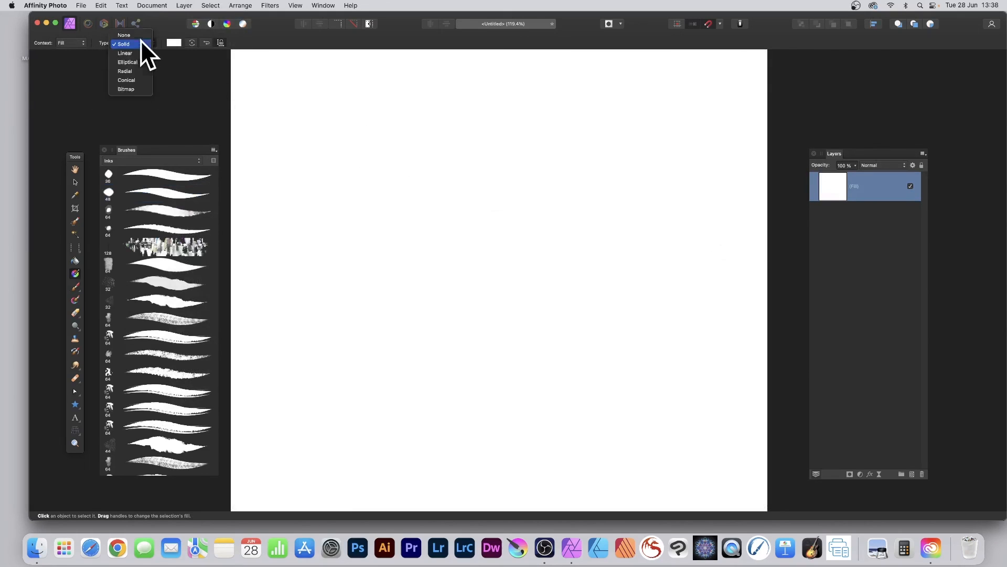
{"action": "left_click", "coordinate": [133, 56]}
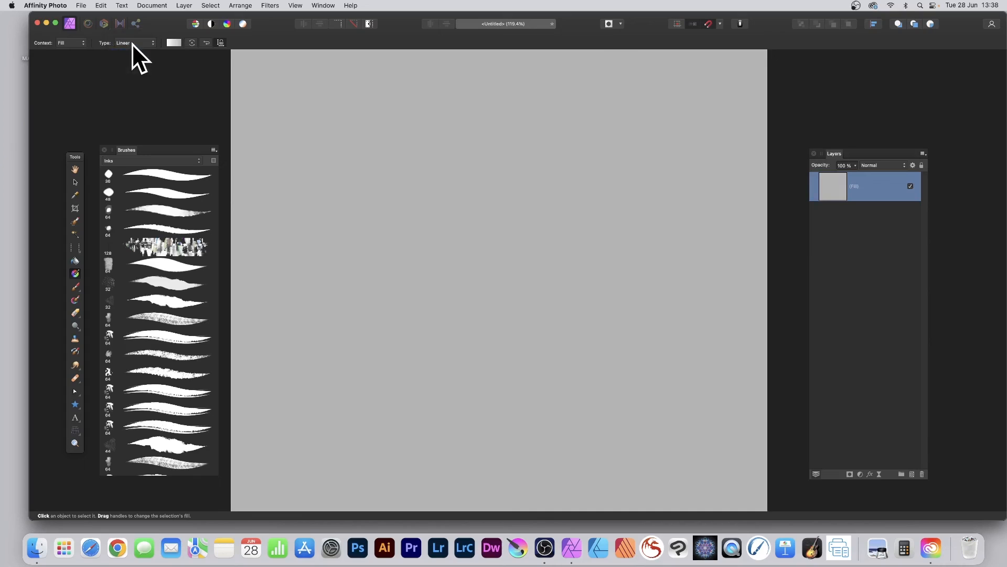
{"action": "left_click", "coordinate": [131, 43]}
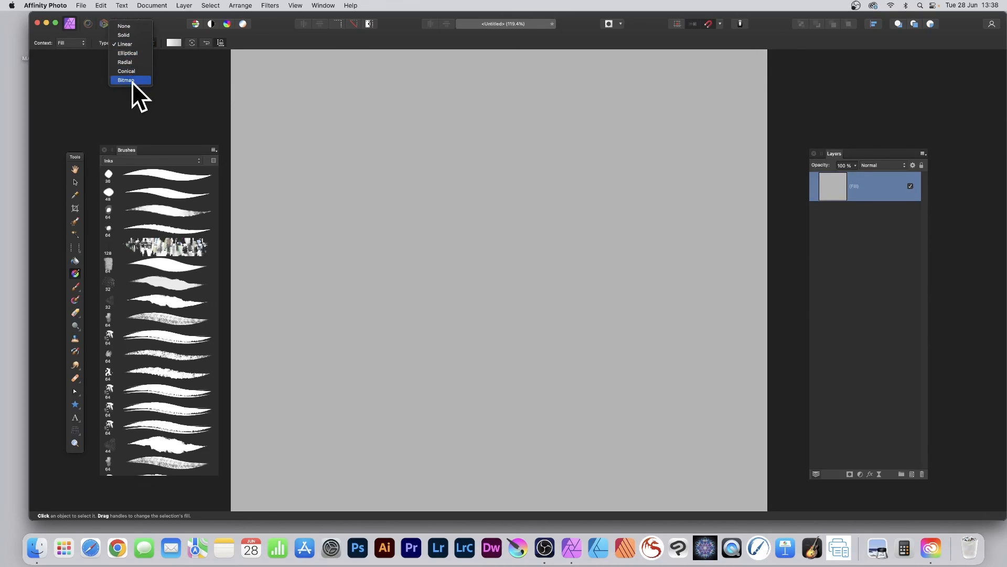
{"action": "left_click", "coordinate": [132, 80]}
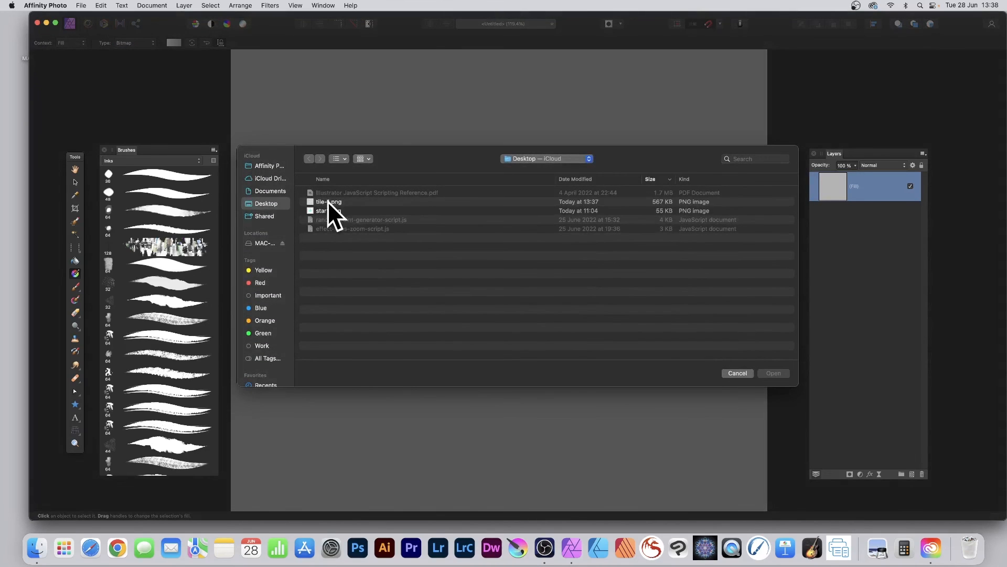
{"action": "left_click", "coordinate": [328, 201]}
{"action": "left_click", "coordinate": [772, 373]}
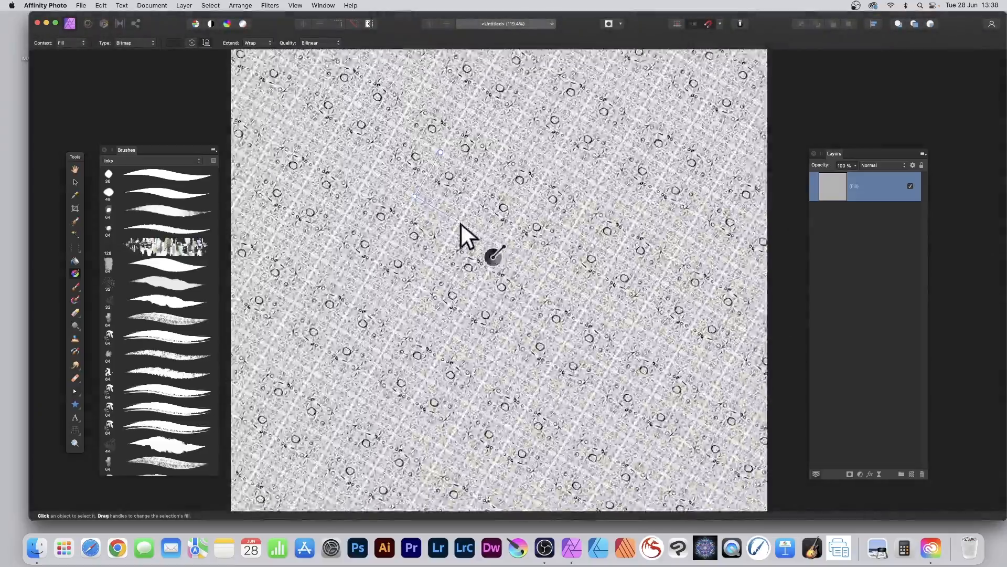
Step: Enlarge, reposition and rotate the bitmap fill so the tiles repeat larger at a slight tilt across the canvas
{"action": "left_click_drag", "start_coordinate": [461, 223], "coordinate": [529, 270]}
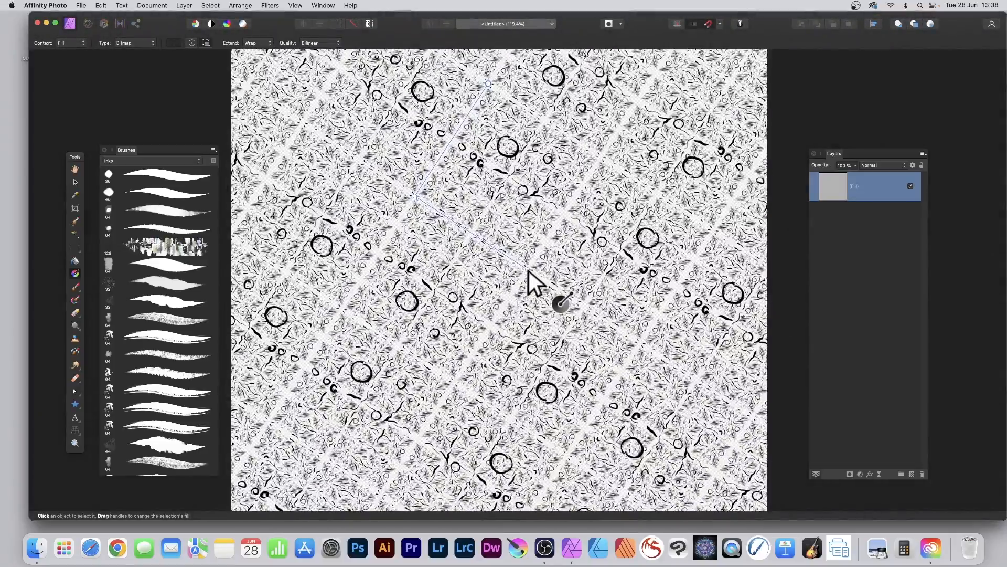
{"action": "left_click_drag", "start_coordinate": [415, 196], "coordinate": [455, 237]}
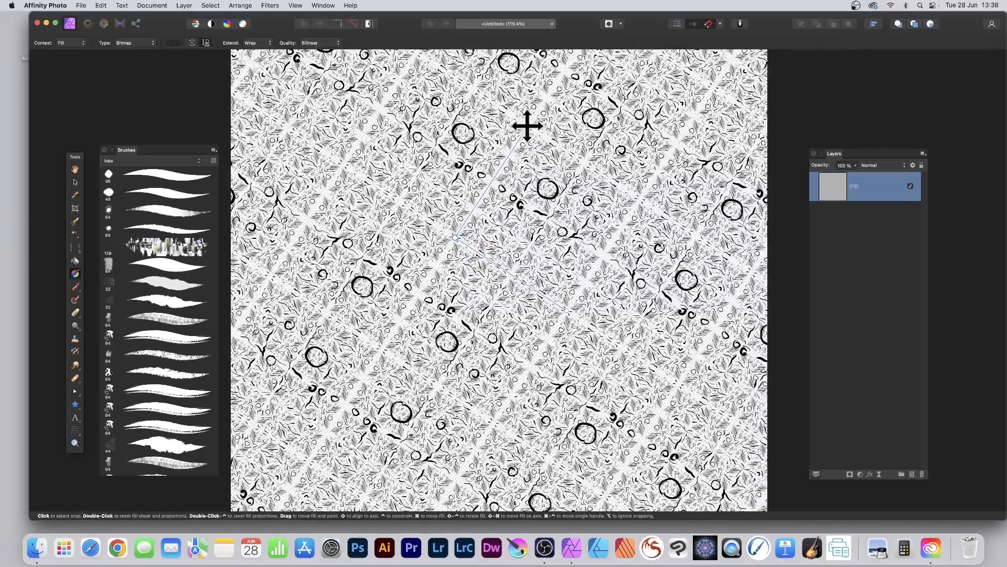
{"action": "left_click_drag", "start_coordinate": [526, 126], "coordinate": [542, 114]}
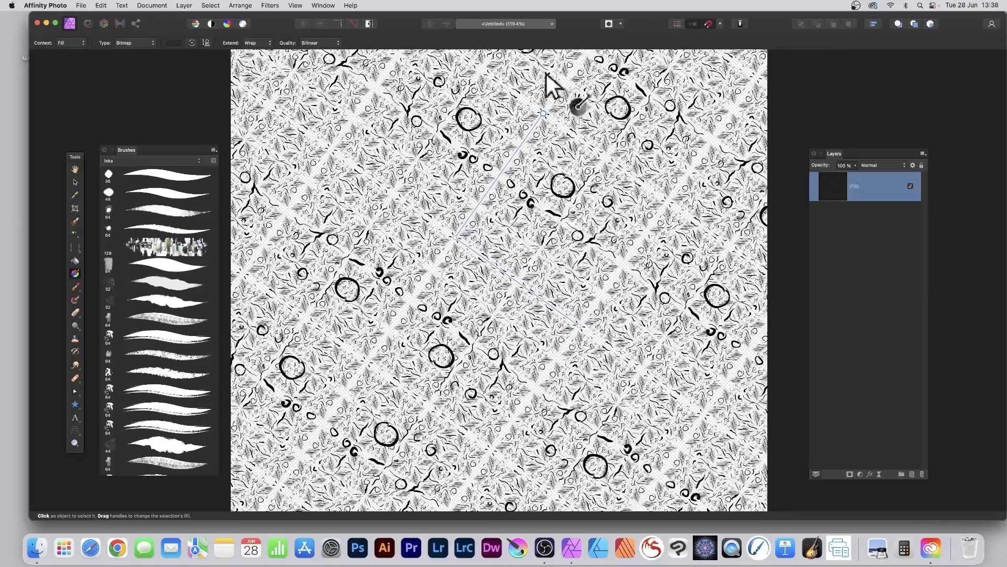
{"action": "left_click_drag", "start_coordinate": [544, 113], "coordinate": [625, 261]}
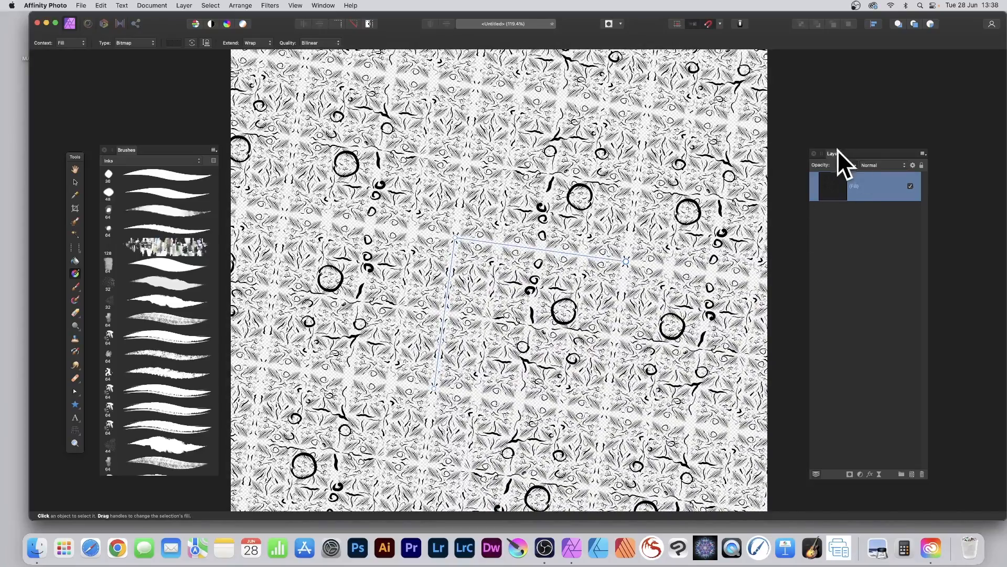
Step: Duplicate the bitmap fill layer and shift the copy's fill slightly up and left so the two patterns overlap
{"action": "left_click_drag", "start_coordinate": [838, 150], "coordinate": [729, 114]}
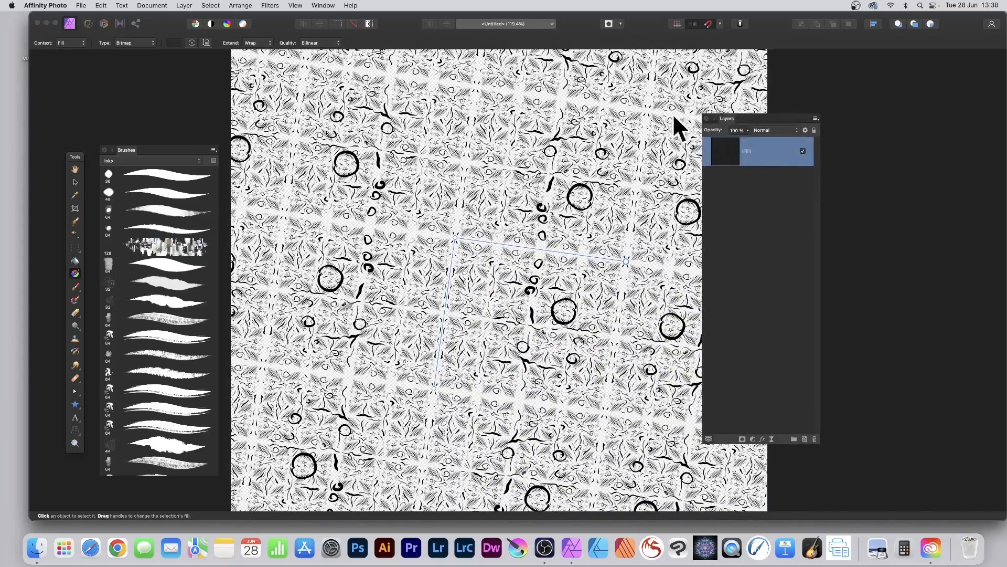
{"action": "right_click", "coordinate": [727, 148]}
{"action": "left_click", "coordinate": [751, 237]}
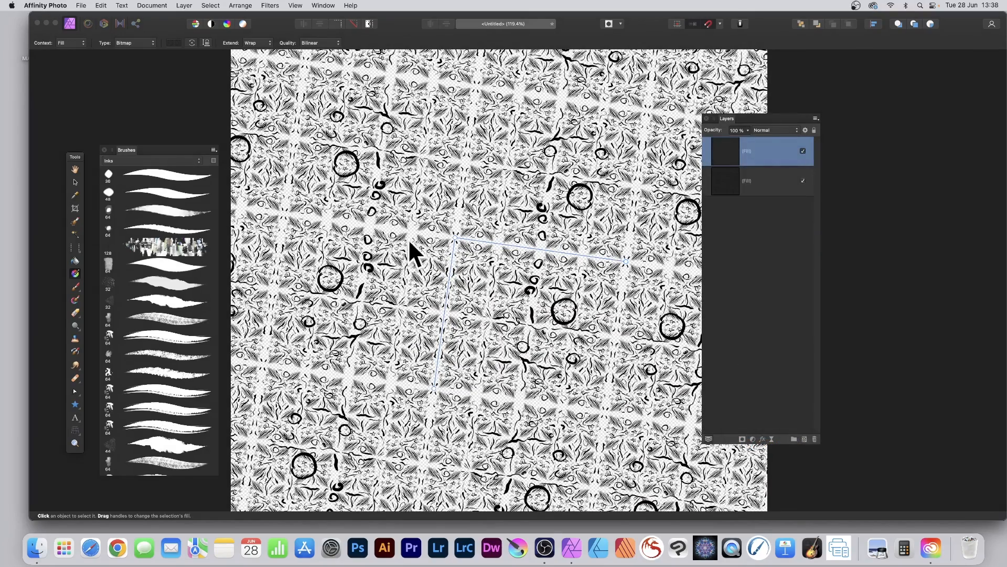
{"action": "left_click_drag", "start_coordinate": [455, 238], "coordinate": [437, 223]}
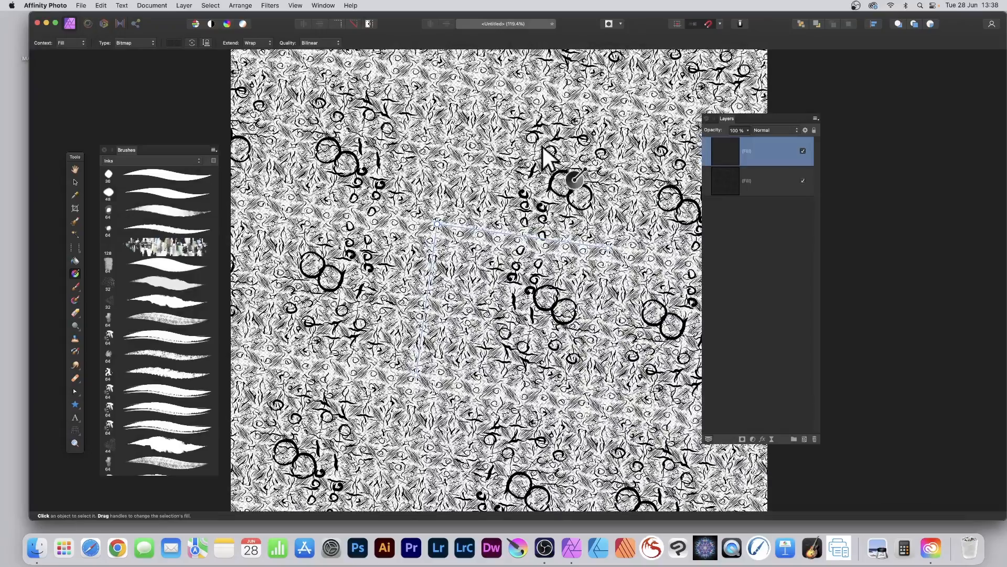